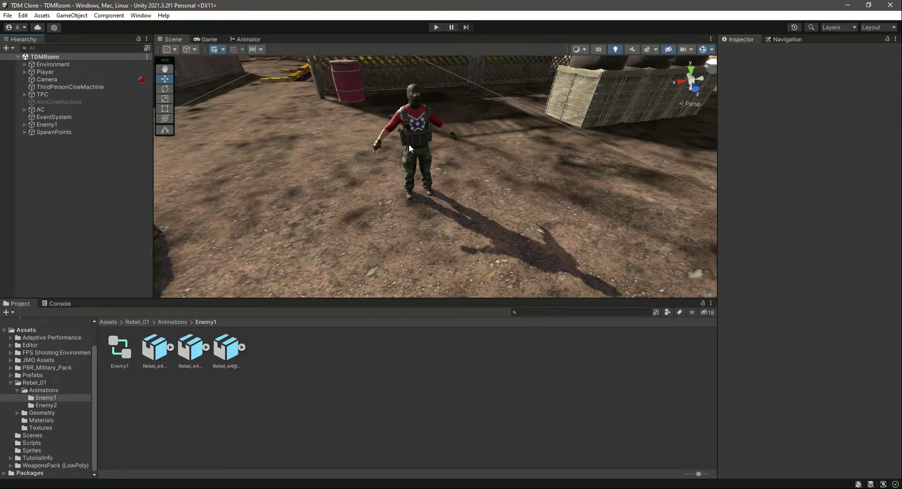
- Select and expand the Enemy1 object, and turn off the gizmos in the scene view
click(47, 125)
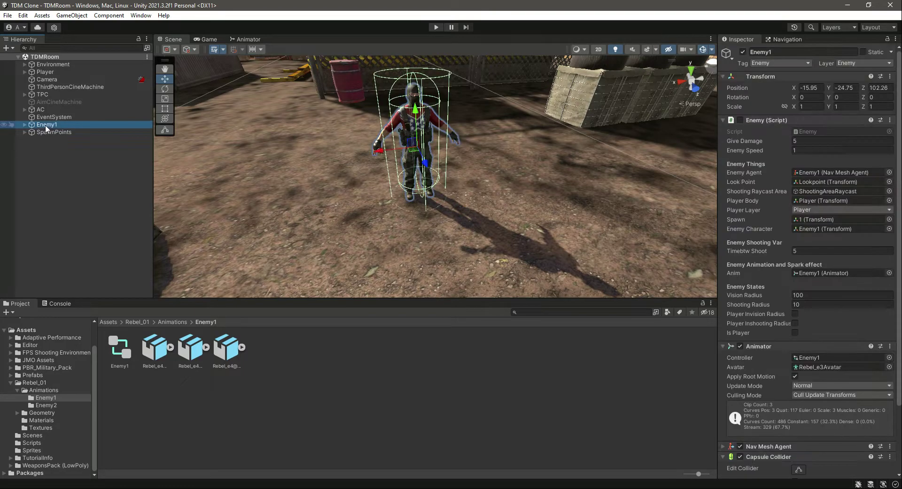
click(24, 124)
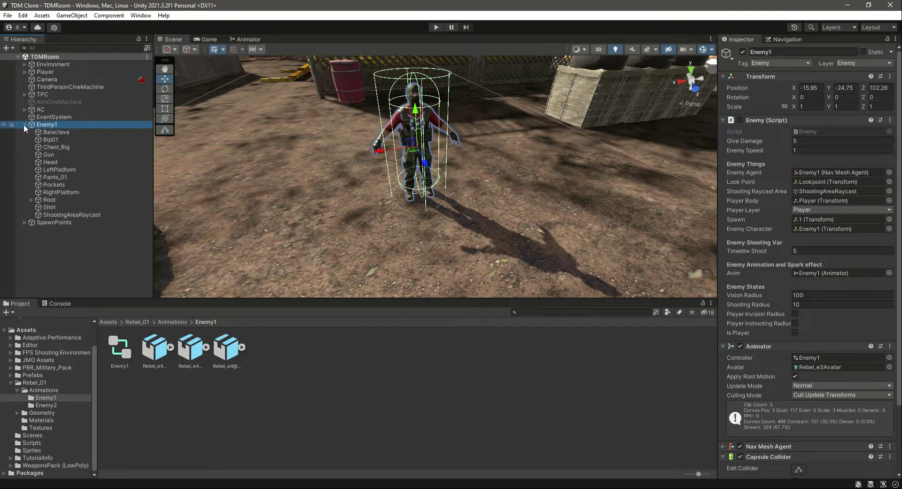
click(705, 53)
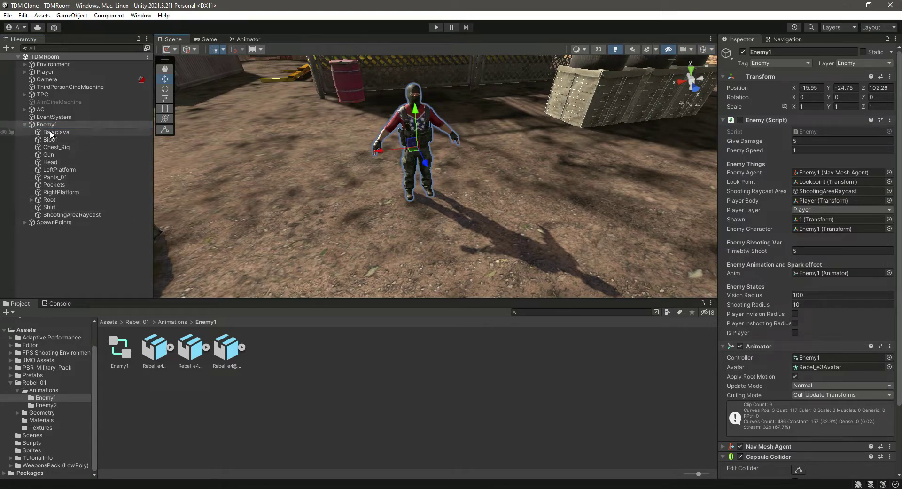
- Expand Enemy1's bone chain from Root through the right arm to RightHand and select its WeaponHolder object
click(31, 200)
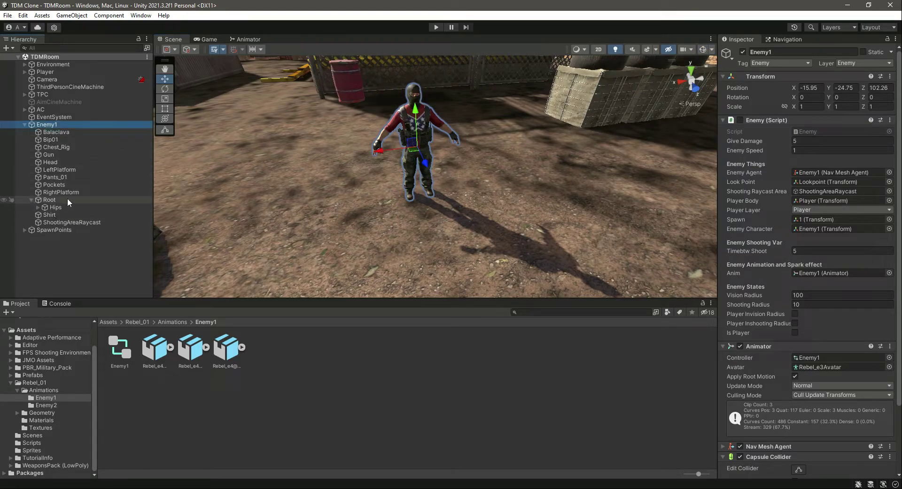
click(39, 207)
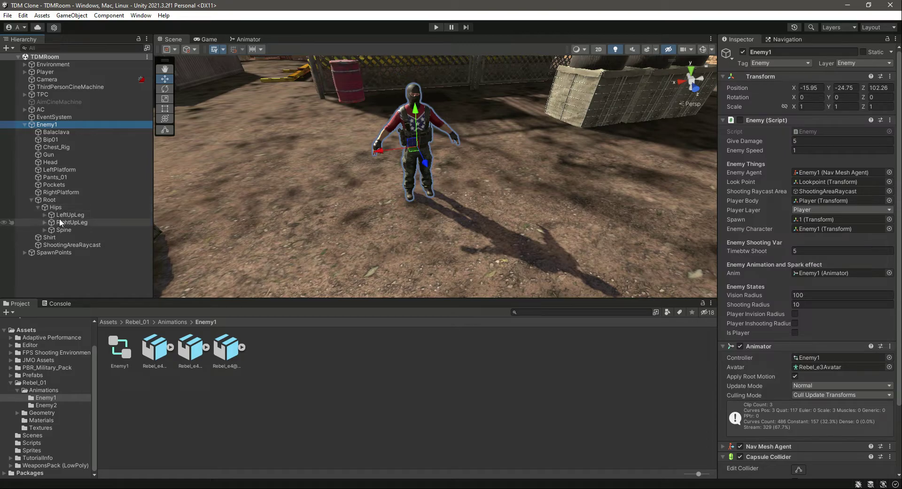
click(45, 229)
click(51, 237)
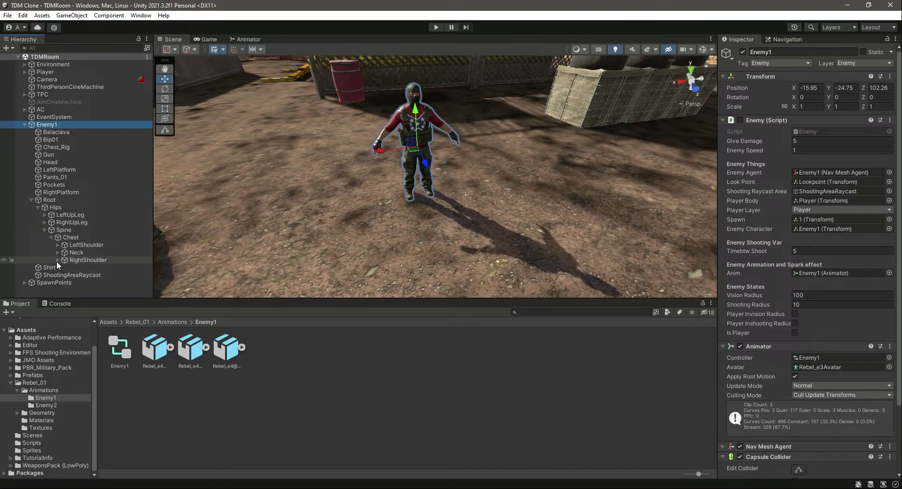
click(57, 260)
click(64, 267)
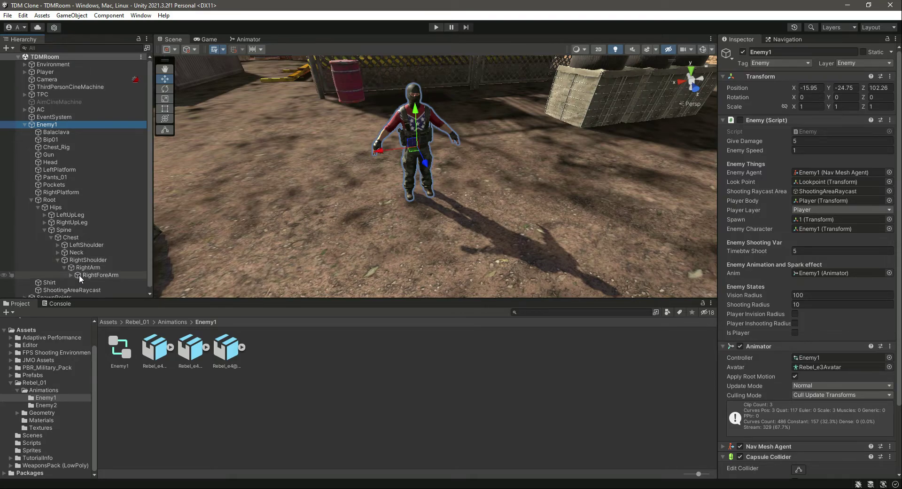
click(71, 275)
scroll(95, 241, down, 2)
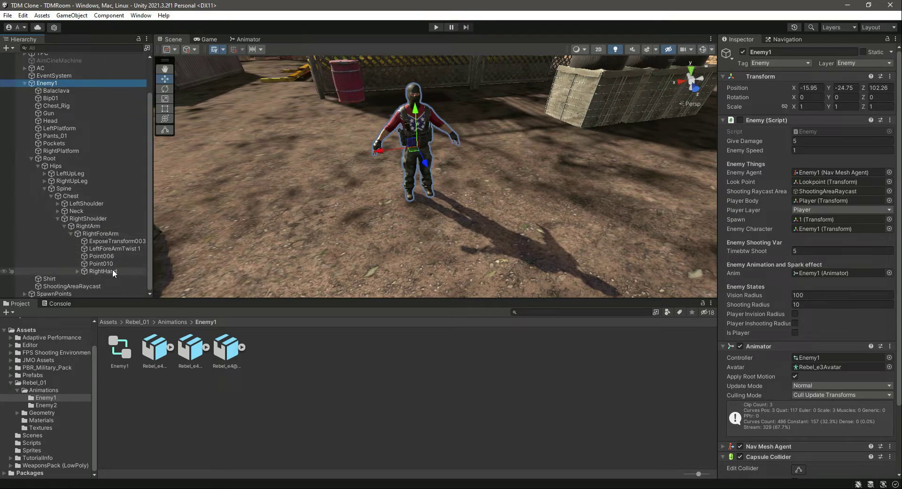
click(77, 271)
scroll(112, 233, down, 2)
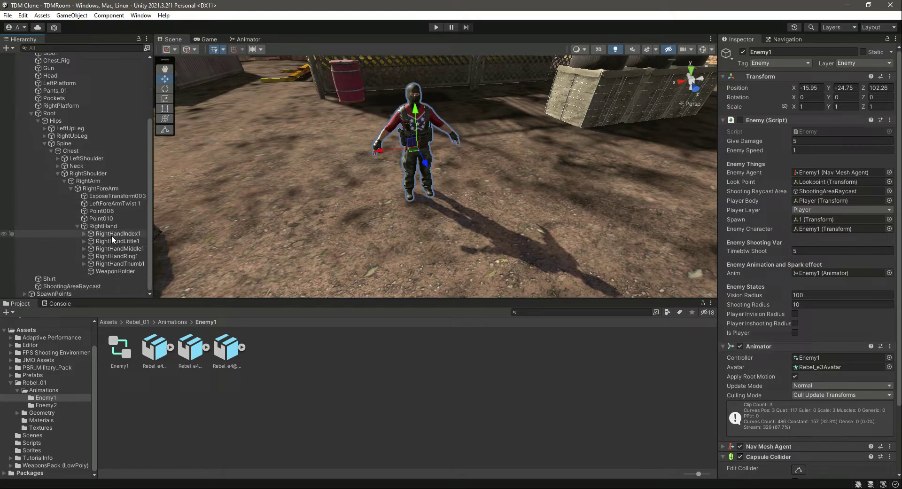
click(112, 271)
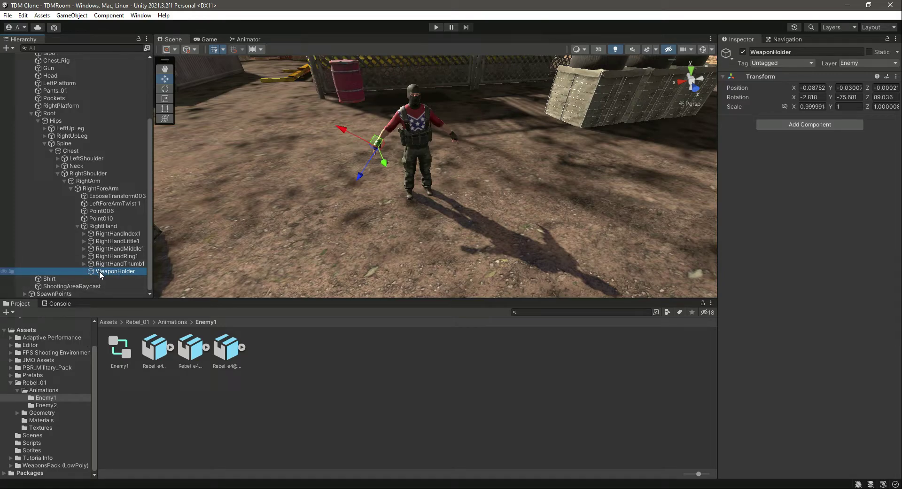
- Open the WeaponsPack (LowPoly) asset folder and show the American AssaultRifle prefab in an enlarged preview
click(38, 458)
click(44, 465)
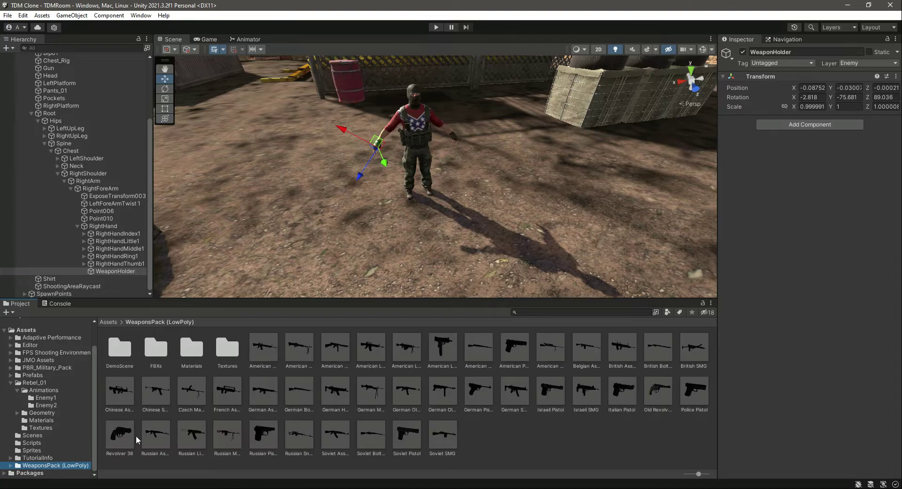
click(261, 353)
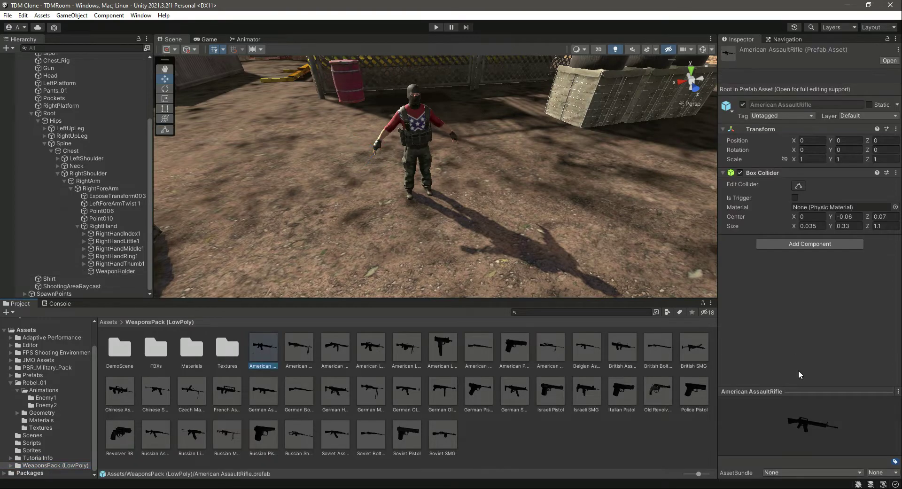
drag(815, 391, 815, 241)
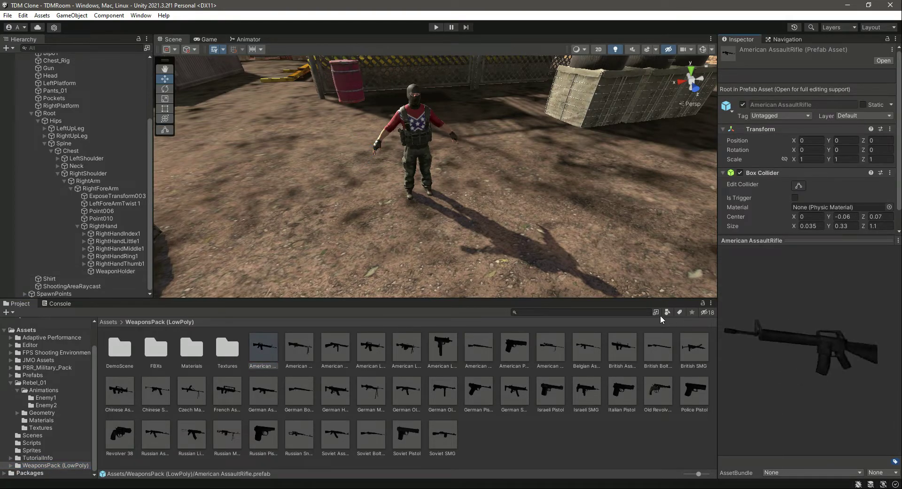
- Preview the weapon prefabs one after another to choose a rifle for the enemy, ending on the Belgian AssaultRifle
click(304, 354)
key(Left)
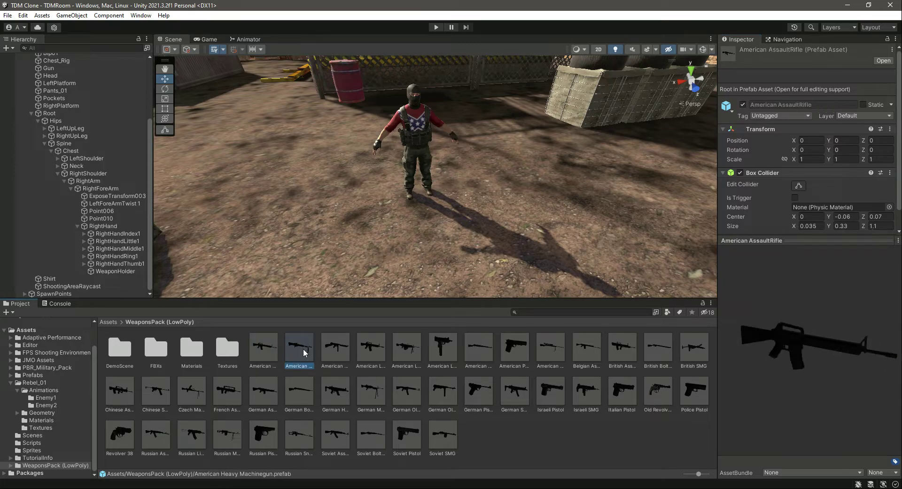
key(Right)
key(Right)
key(Right)
key(Right)
key(Left)
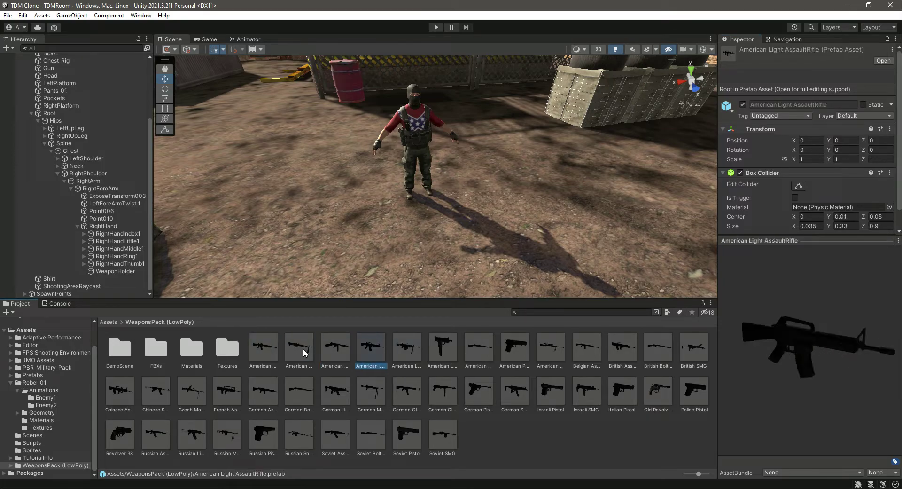
key(Right)
key(Right)
key(Right)
key(Right)
key(Right)
key(Right)
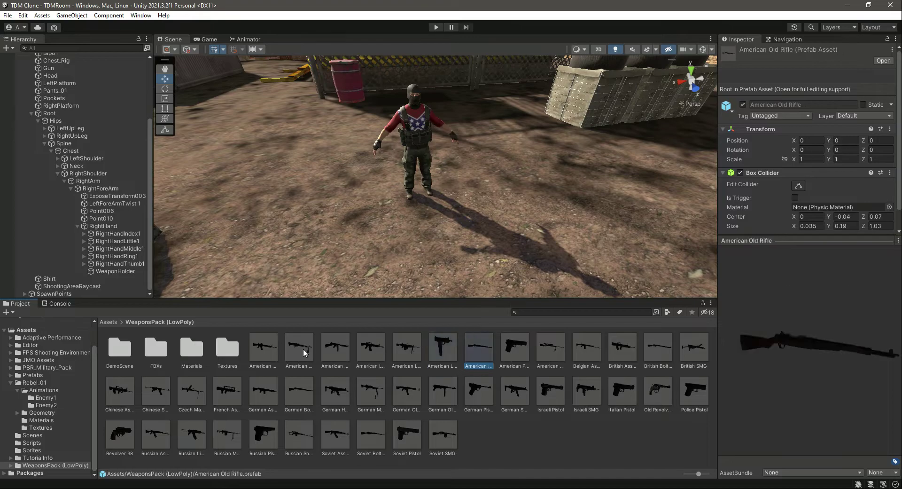
key(Right)
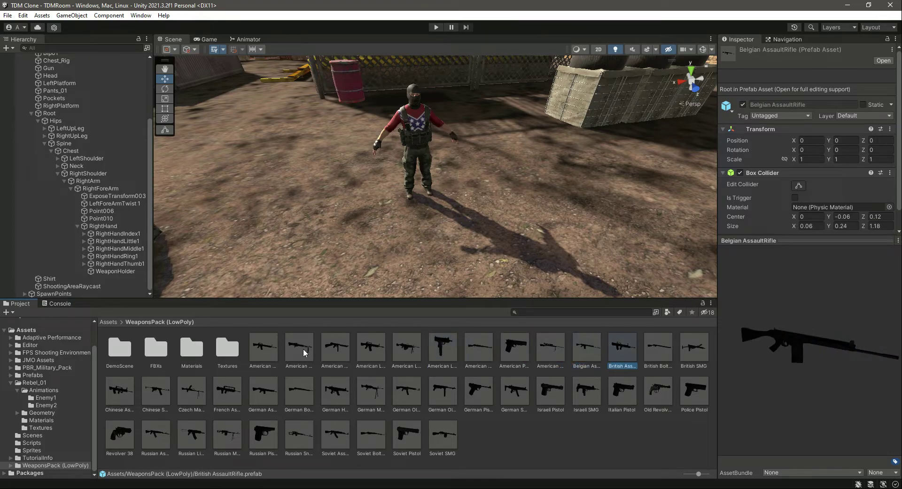
key(Left)
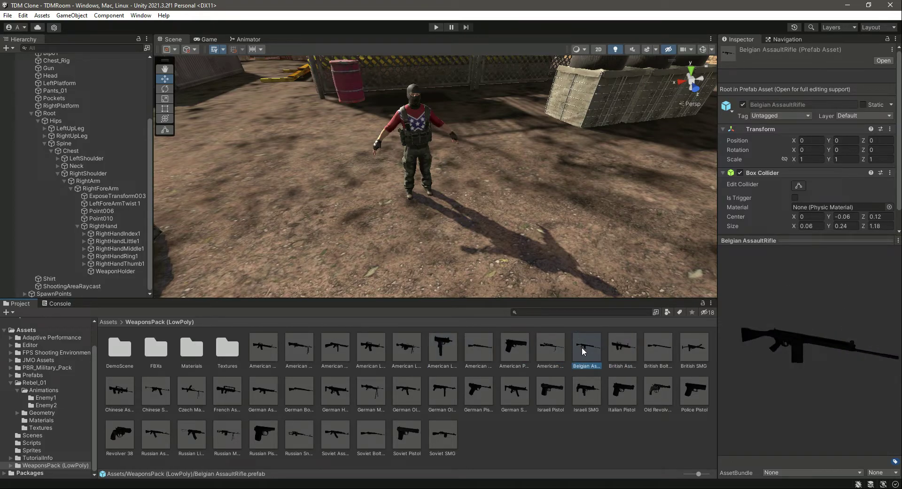
- Parent the Belgian AssaultRifle prefab to WeaponHolder and move it in the hand to about Y 0.103, Z 0.14
drag(171, 333, 119, 272)
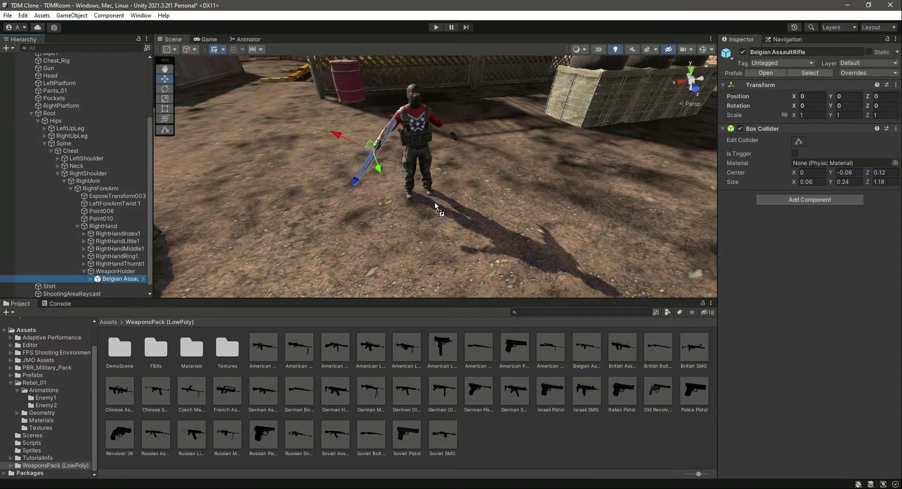
key(a)
right_drag(469, 166, 451, 204)
key(f)
drag(500, 214, 527, 245)
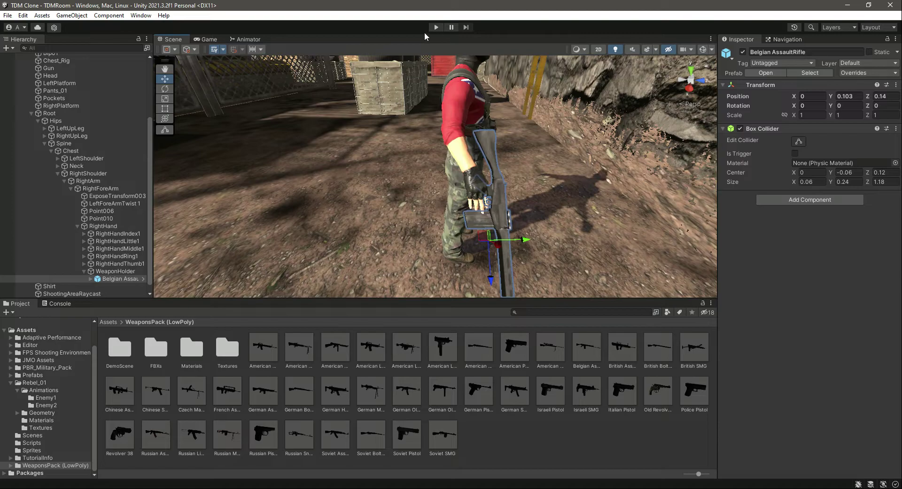
- Make sure the Enemy script component on Enemy1 is disabled and save the scene
drag(150, 168, 154, 90)
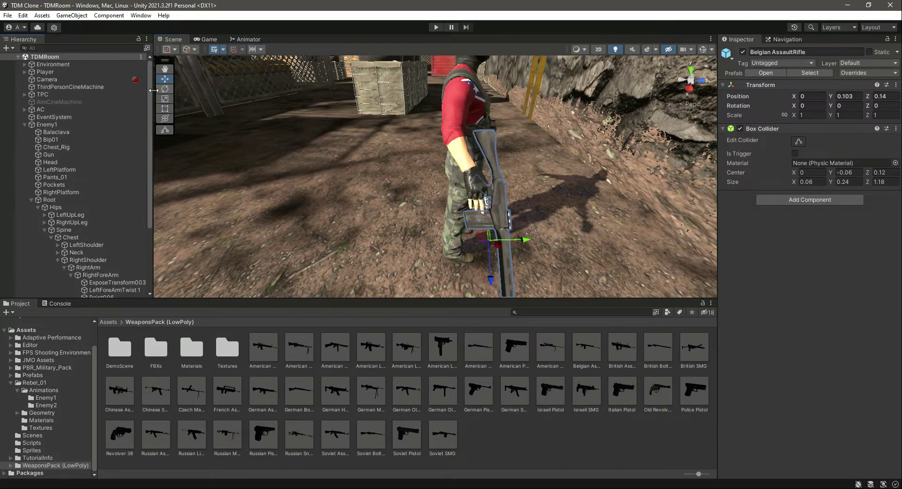
click(68, 124)
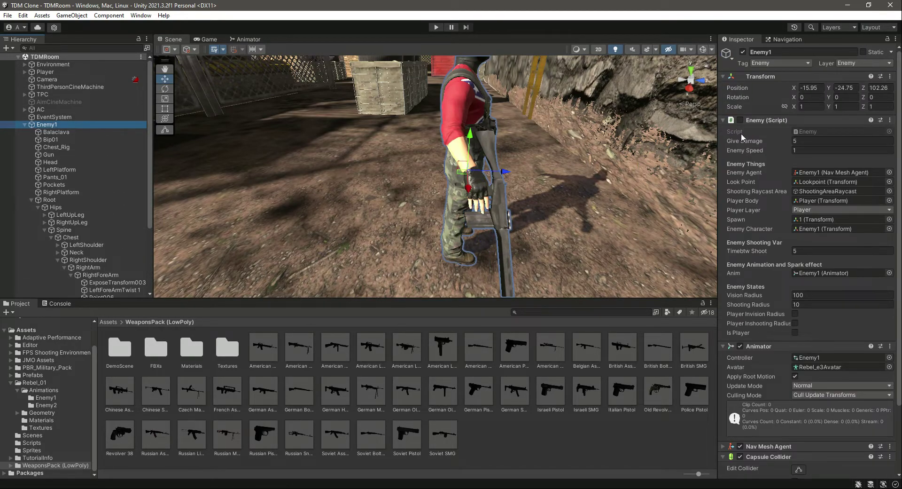
click(740, 120)
key(ctrl+s)
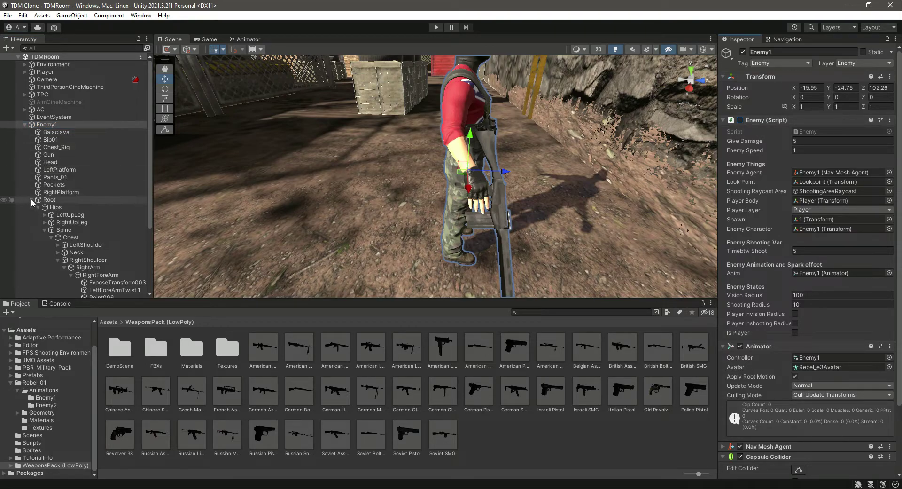
- Run the game, examine in the scene view how Enemy1 holds its weapon, and select the Belgian AssaultRifle under WeaponHolder
scroll(47, 197, down, 5)
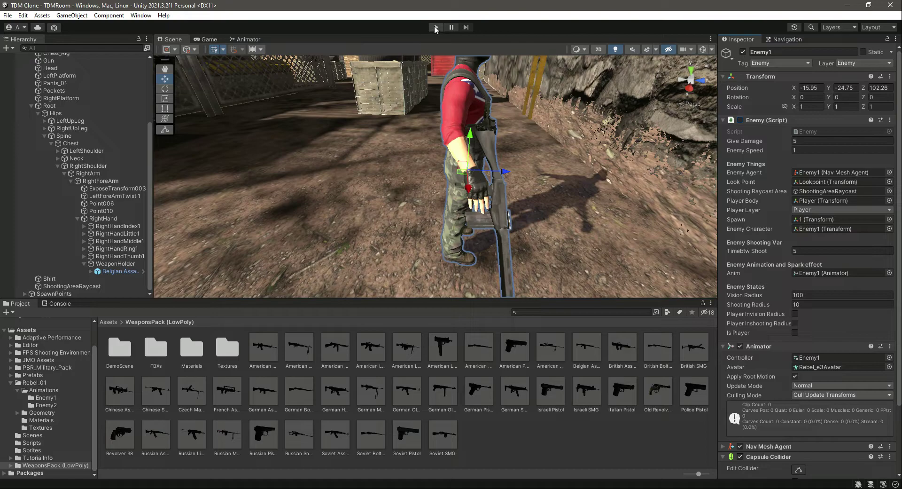
click(436, 28)
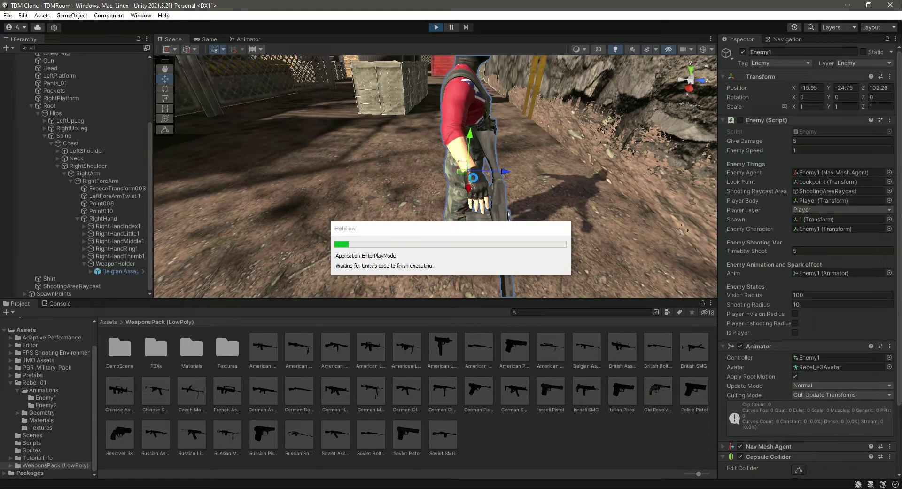
scroll(60, 102, up, 5)
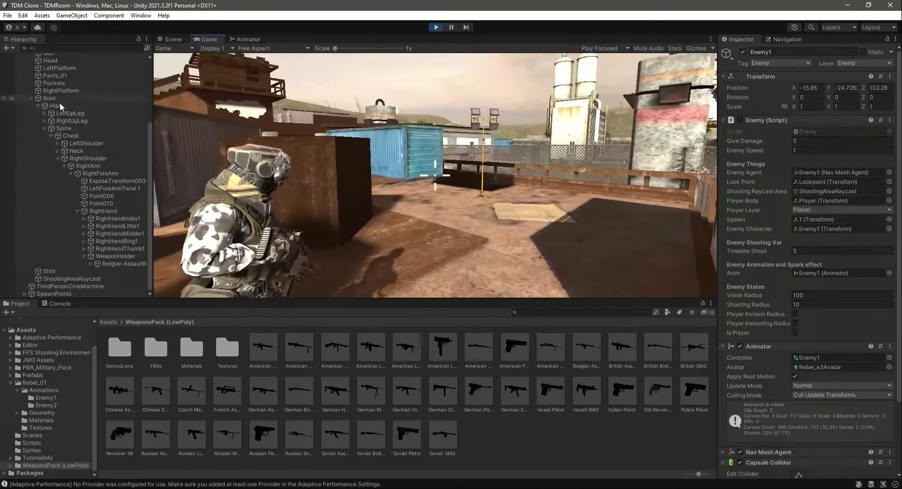
click(60, 116)
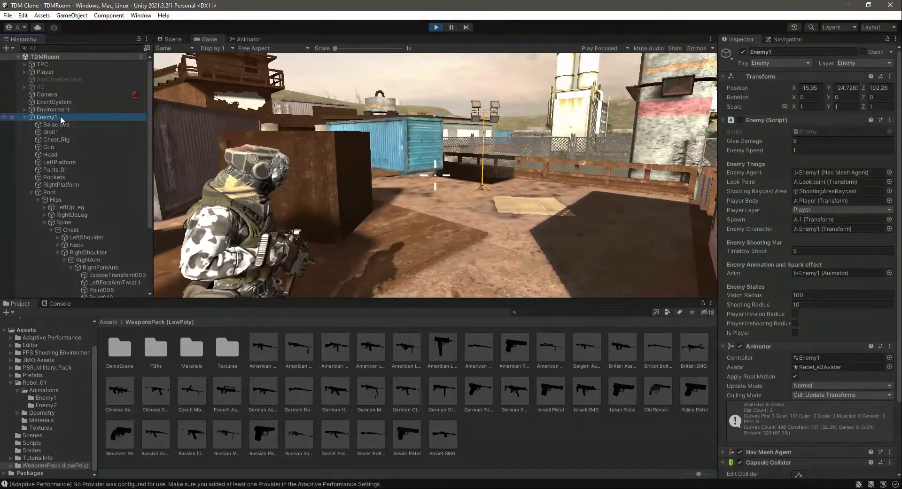
click(173, 40)
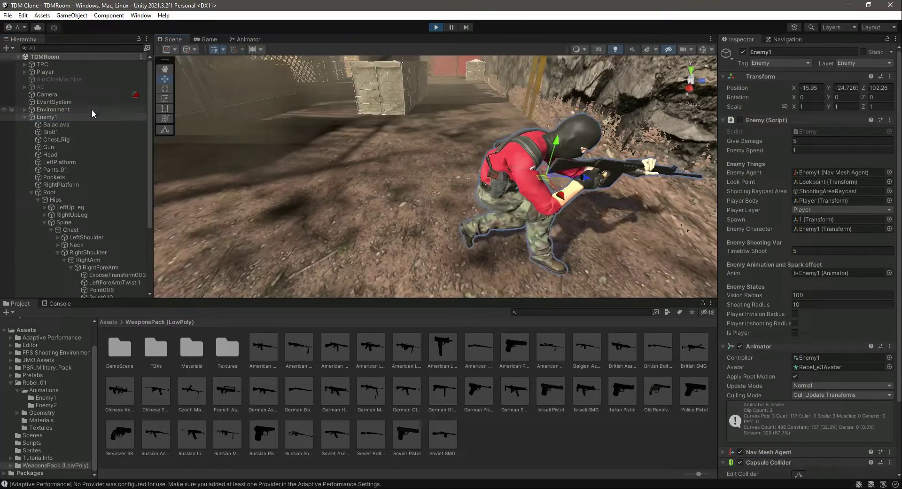
double_click(61, 117)
scroll(469, 229, up, 6)
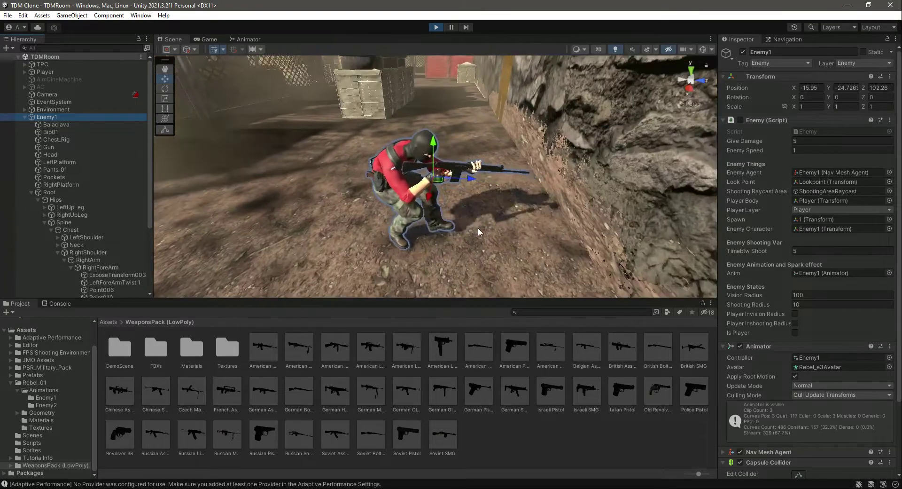
right_drag(478, 228, 444, 227)
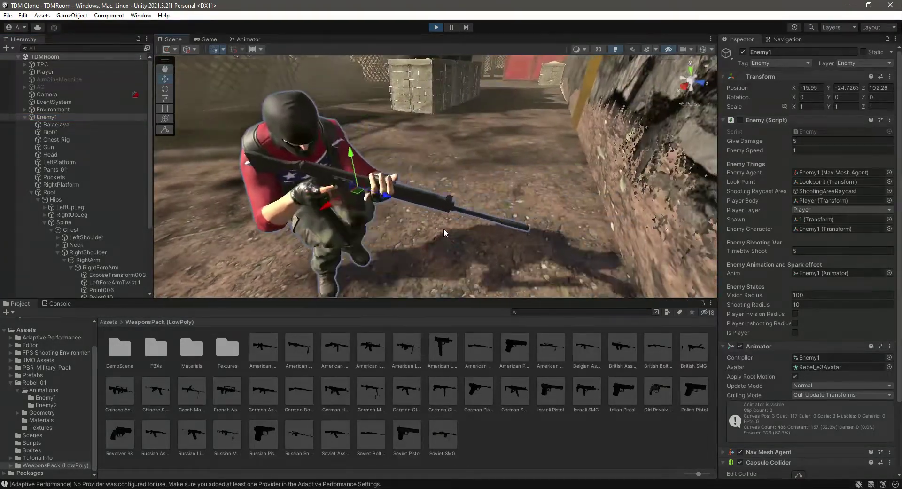
scroll(125, 231, down, 4)
click(128, 264)
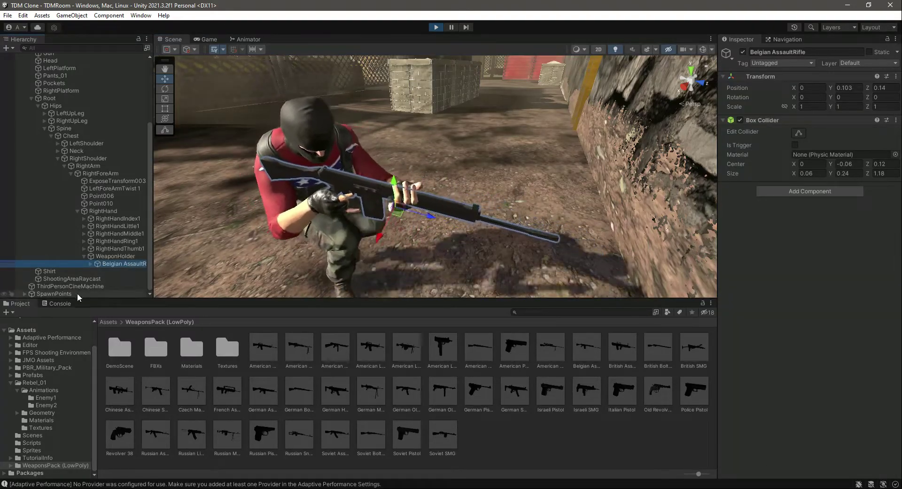
- Open the Fire Rifle state's animation from Enemy1's animator controller and turn off Loop Time for the clip
click(247, 40)
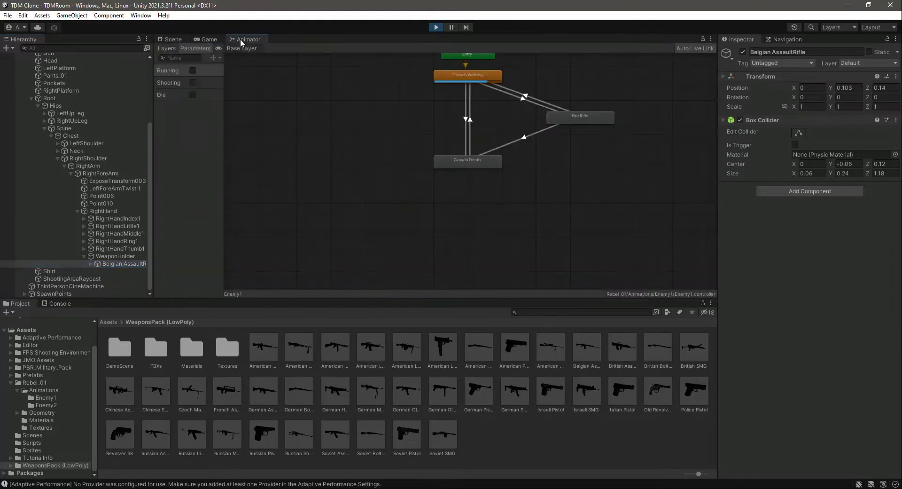
double_click(571, 118)
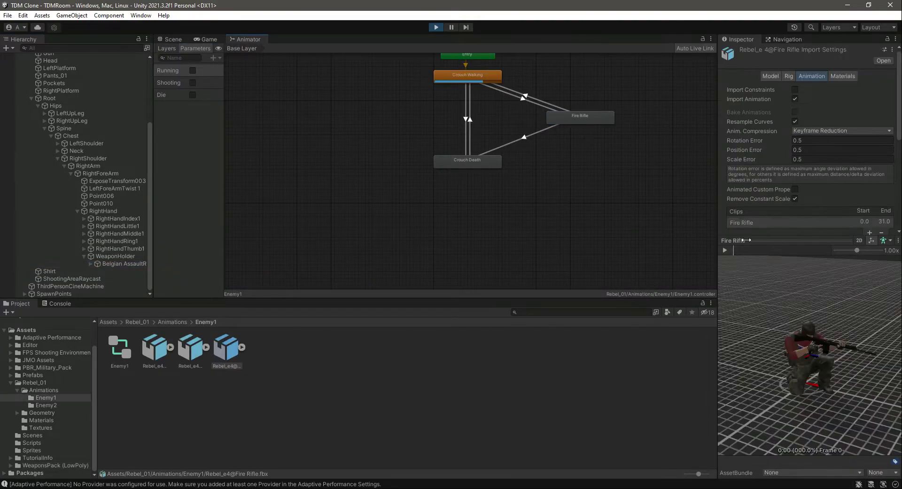
drag(806, 243, 832, 411)
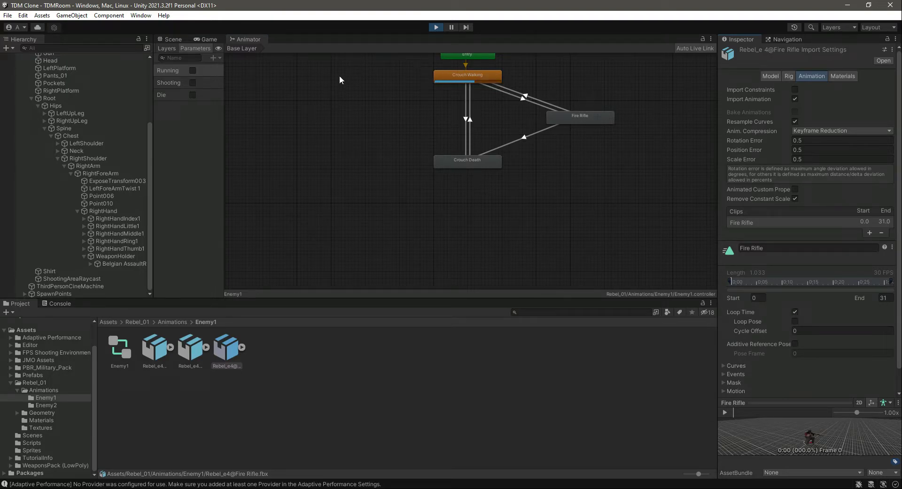
click(796, 311)
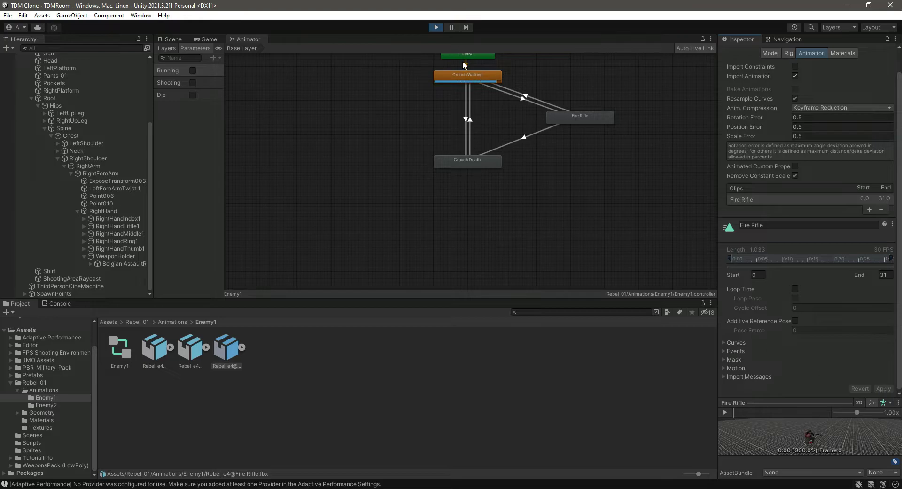
- Switch on the Shooting parameter in the running animator and examine Enemy1's firing pose in the scene view
click(192, 82)
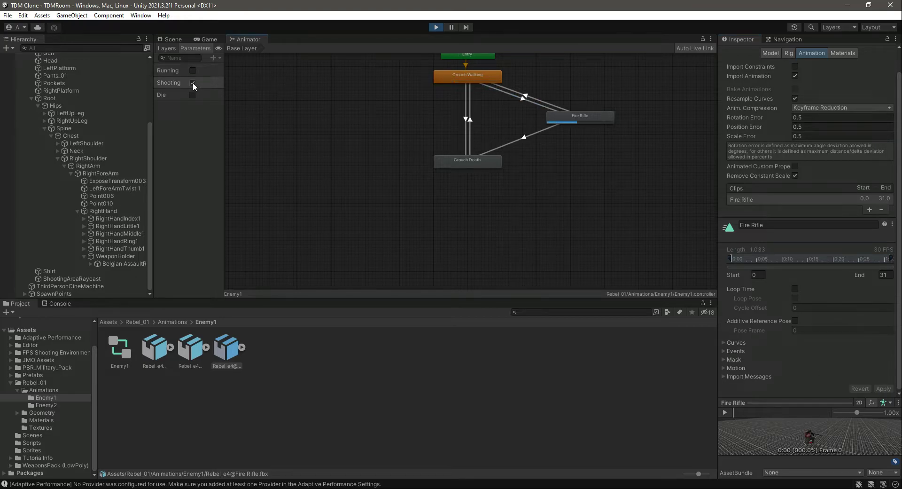
click(206, 39)
click(176, 40)
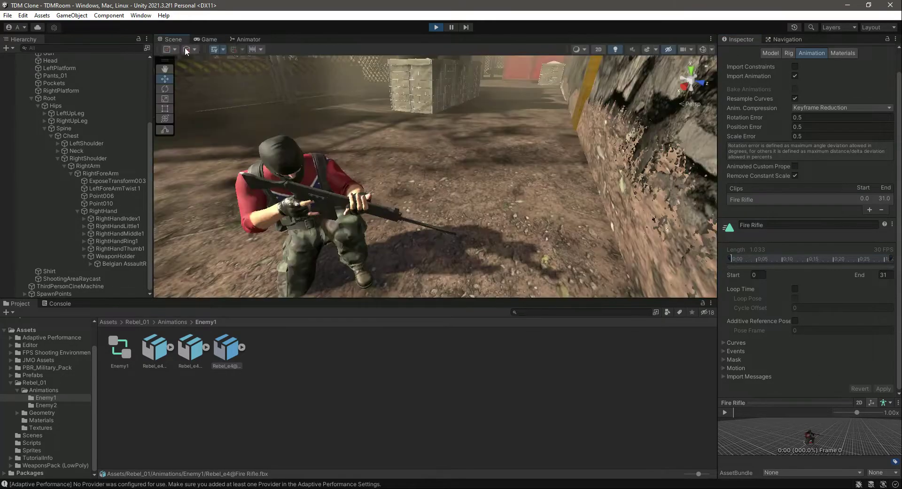
right_drag(410, 209, 443, 186)
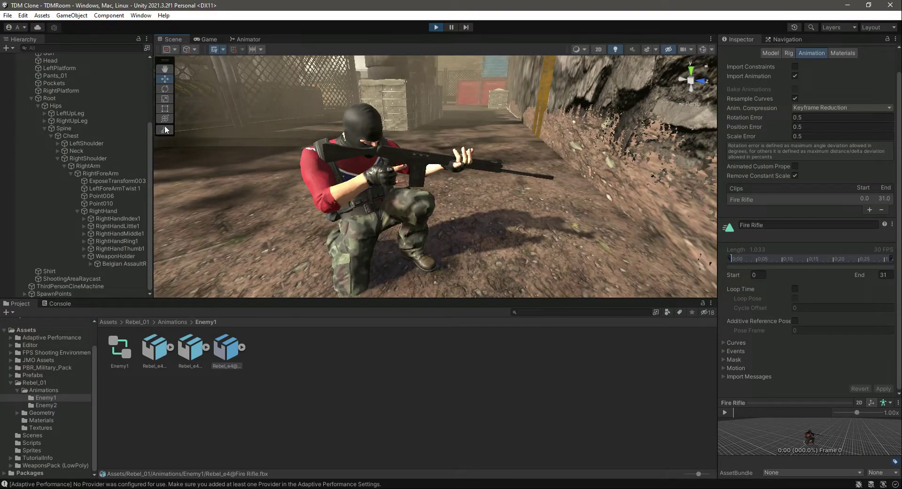
- Select the Belgian AssaultRifle and move it in the firing hands to about Y 0.098, Z 0.156
click(113, 264)
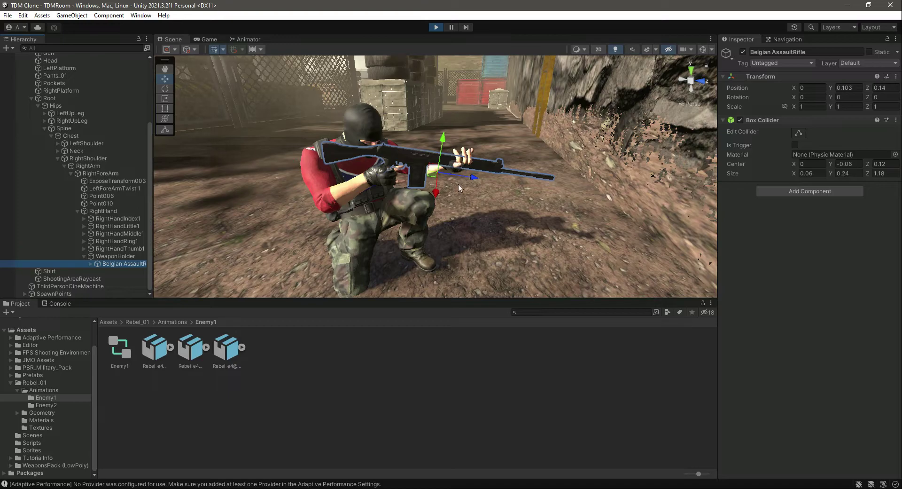
alt+drag(485, 196, 418, 215)
key(f)
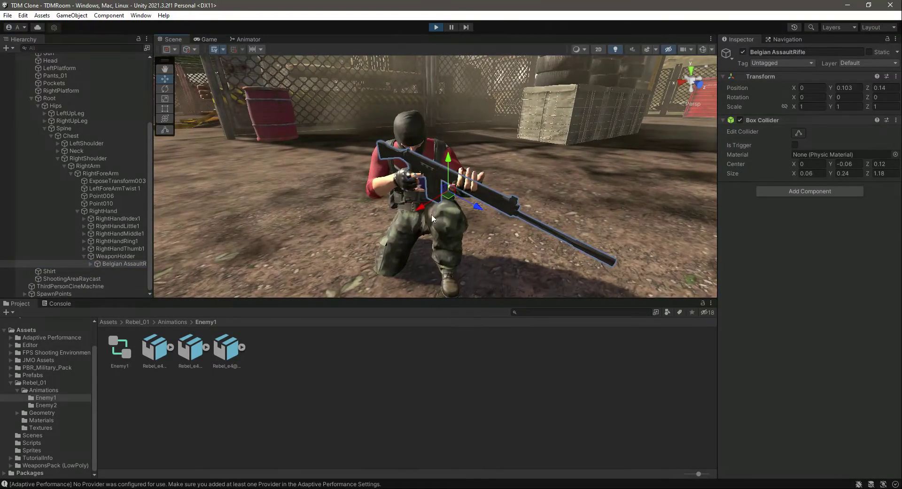
drag(479, 205, 483, 207)
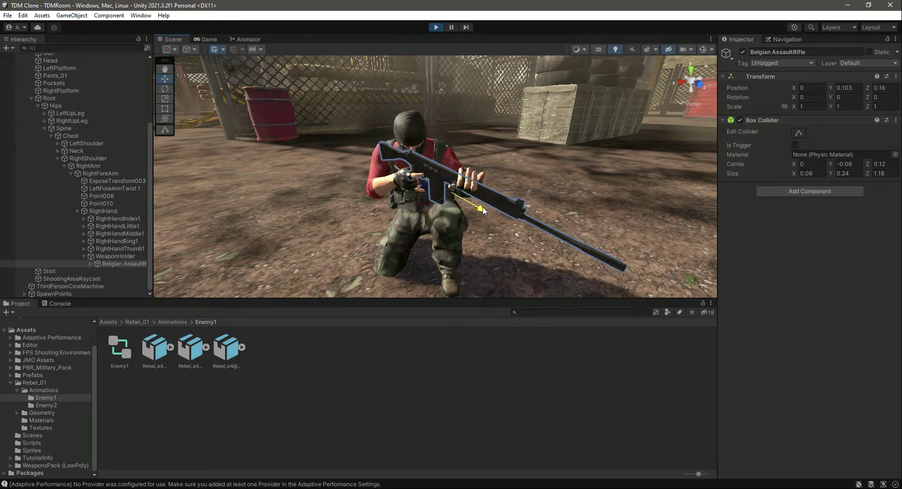
right_drag(386, 212, 473, 210)
key(a)
scroll(473, 209, up, 5)
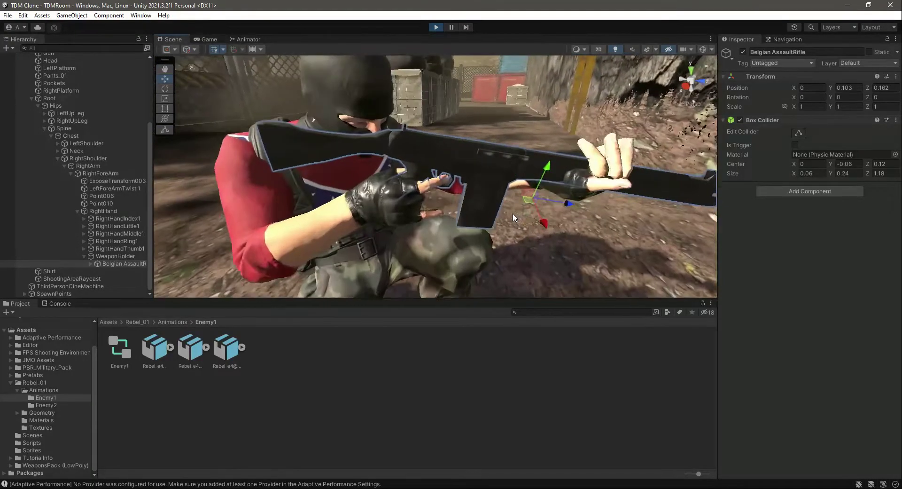
drag(573, 207, 572, 209)
drag(550, 167, 550, 171)
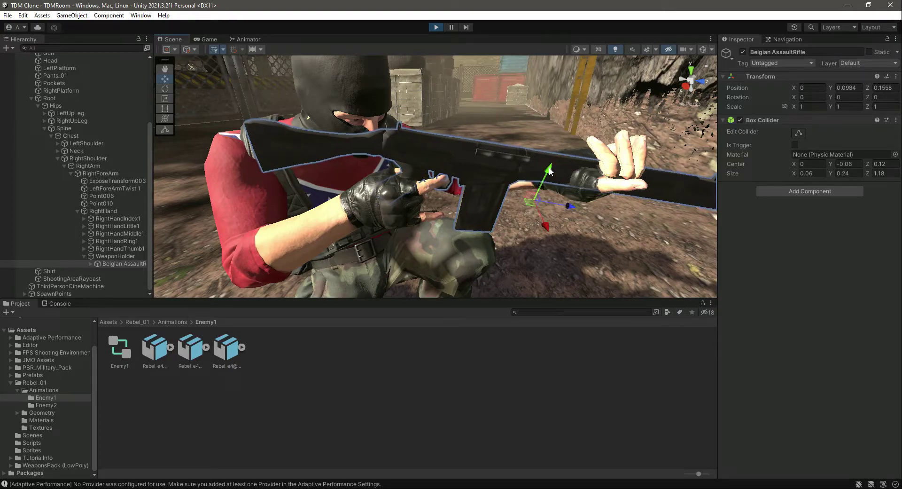
- Try rotating the rifle to about X -9, Y -5.7 and raising it to about Y 0.121
click(164, 89)
drag(576, 199, 567, 183)
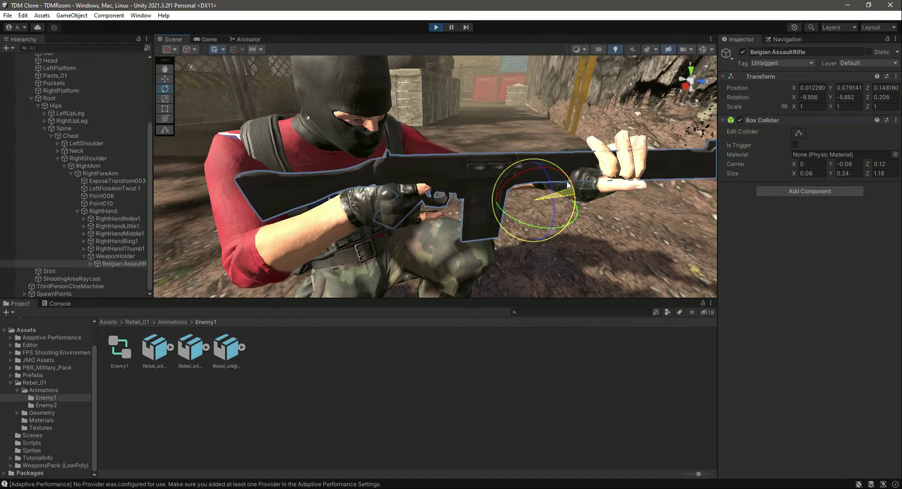
right_drag(531, 202, 317, 227)
key(ctrl+z)
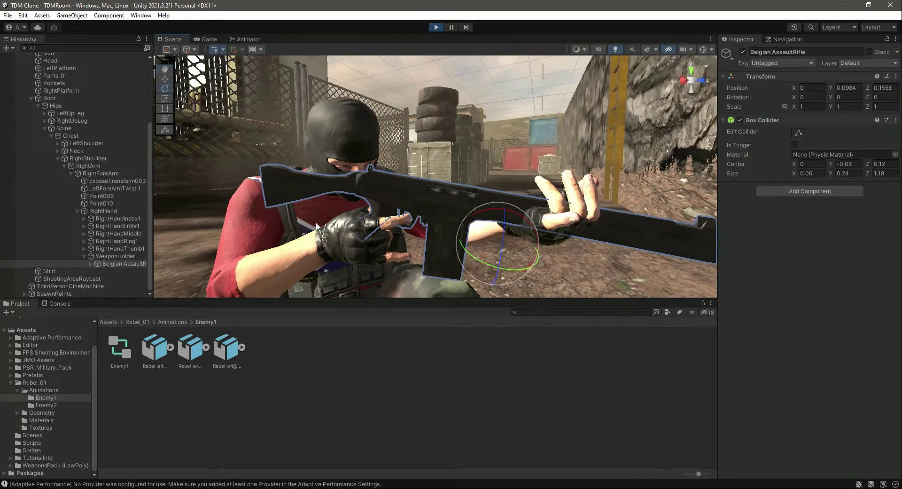
click(166, 79)
drag(505, 215, 506, 202)
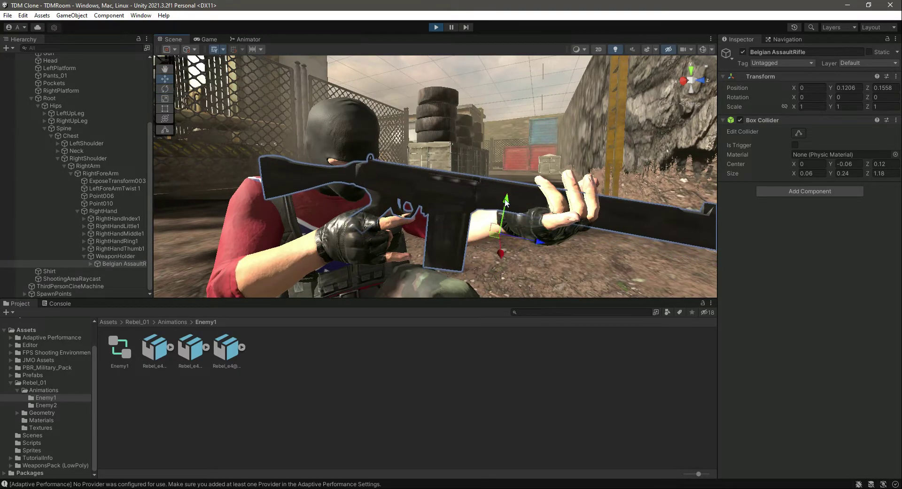
key(ctrl+z)
- Rotate the rifle to about X -7.1, Y -1.9, Z -1.6 to level the barrel in the firing pose
click(165, 88)
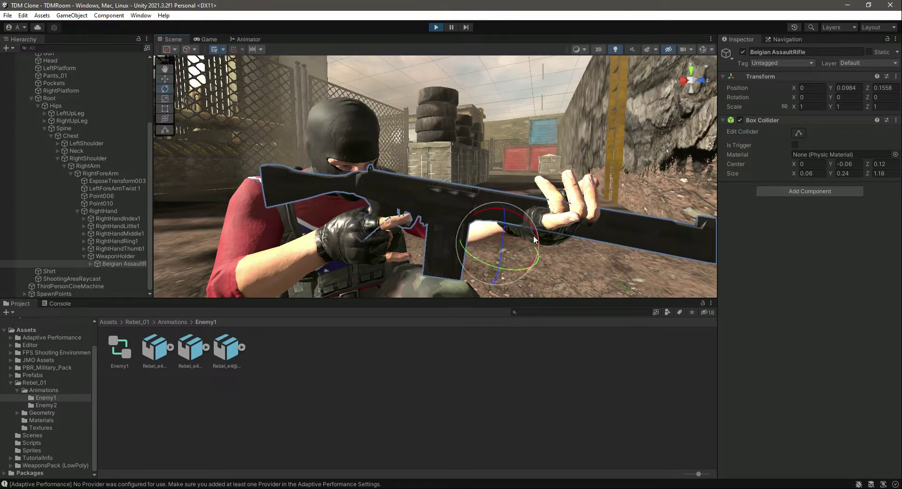
drag(536, 238, 524, 221)
right_drag(525, 221, 407, 248)
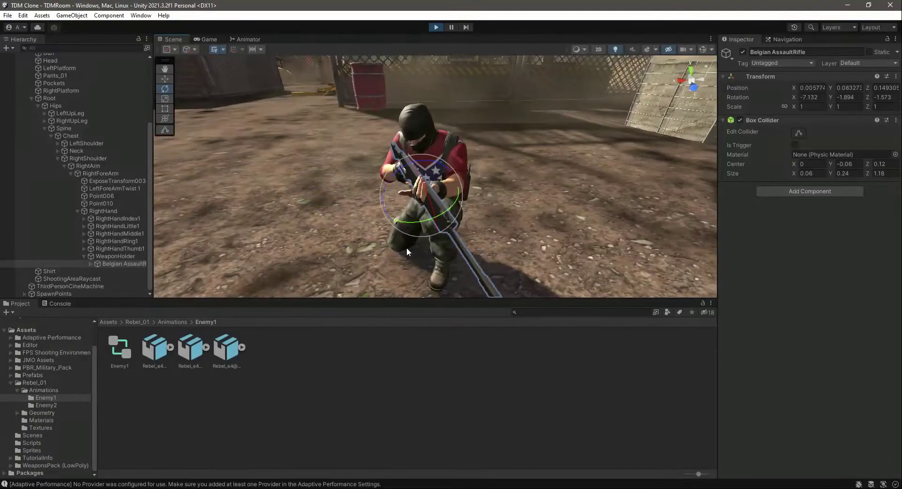
alt+drag(407, 247, 494, 242)
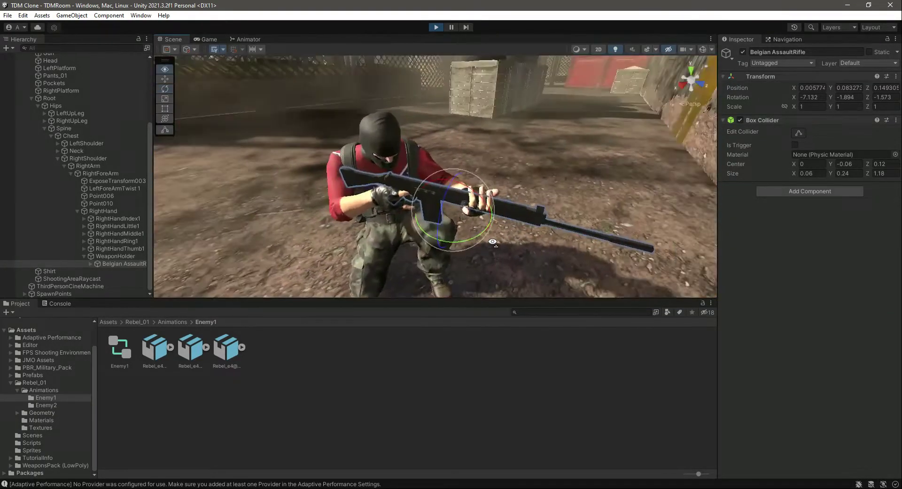
- Raise the rotated rifle in Enemy1's hands to about Y 0.099, Z 0.147
click(165, 79)
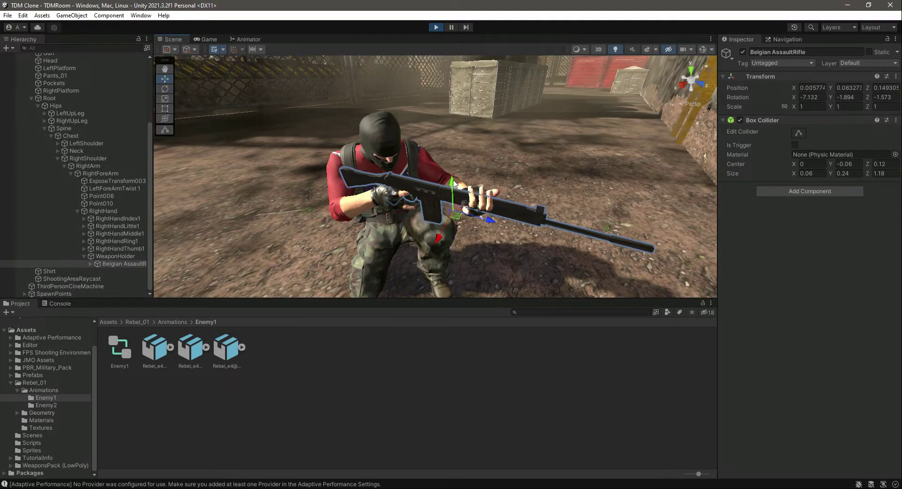
drag(454, 182, 453, 227)
scroll(422, 239, up, 3)
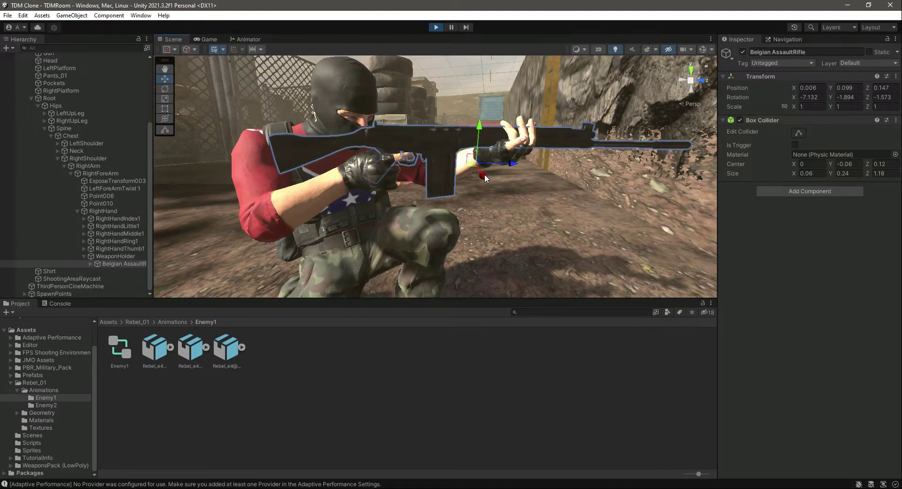
- Try shifting the rifle sideways in the hands, to about X 0.001
drag(485, 174, 381, 208)
key(ctrl+z)
middle_drag(564, 208, 381, 207)
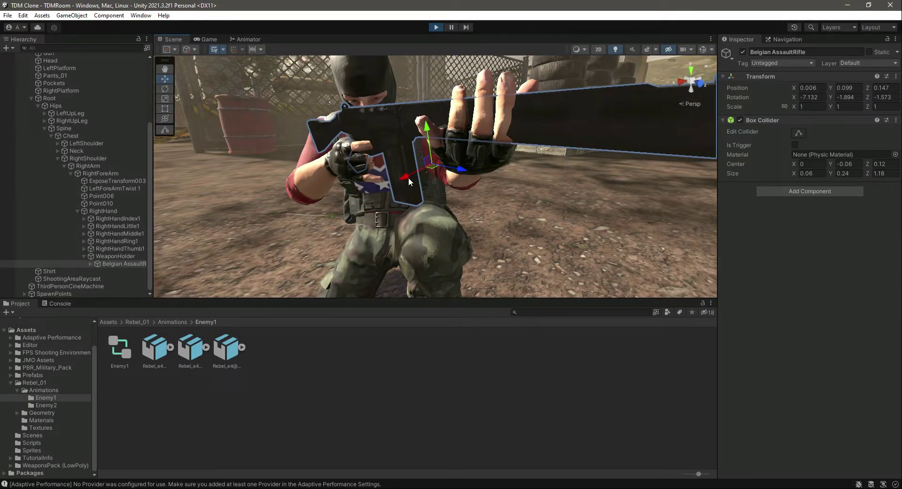
drag(408, 176, 406, 176)
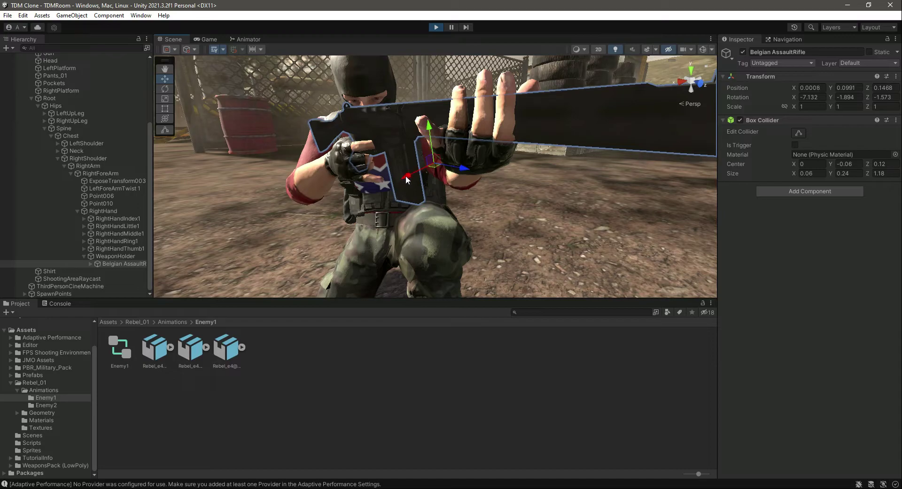
key(ctrl+z)
right_drag(405, 176, 453, 181)
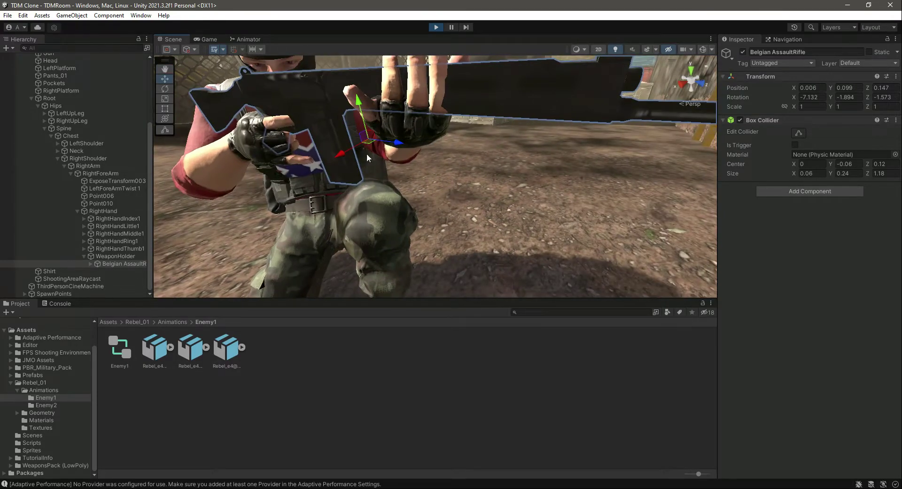
- Shift the rifle sideways to about X -0.006 and try to save the scene
scroll(366, 158, down, 5)
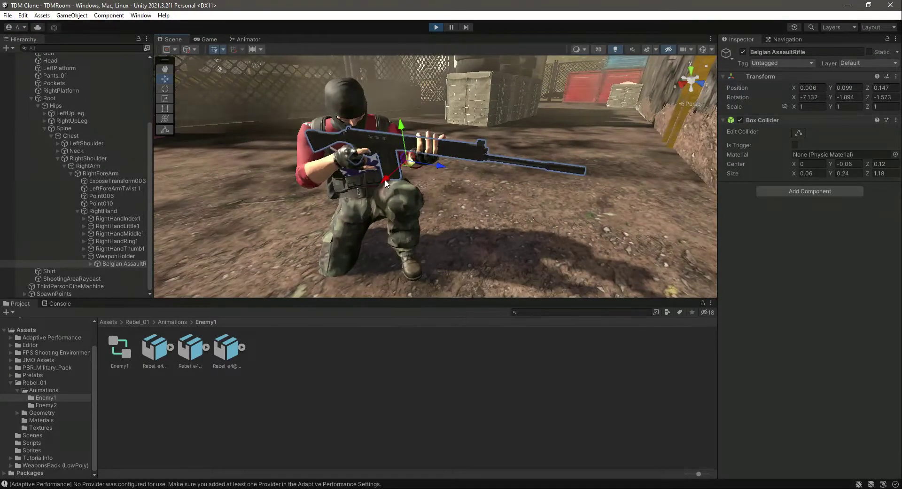
mouse_move(386, 181)
mouse_down()
mouse_move(399, 178)
mouse_move(389, 179)
mouse_up()
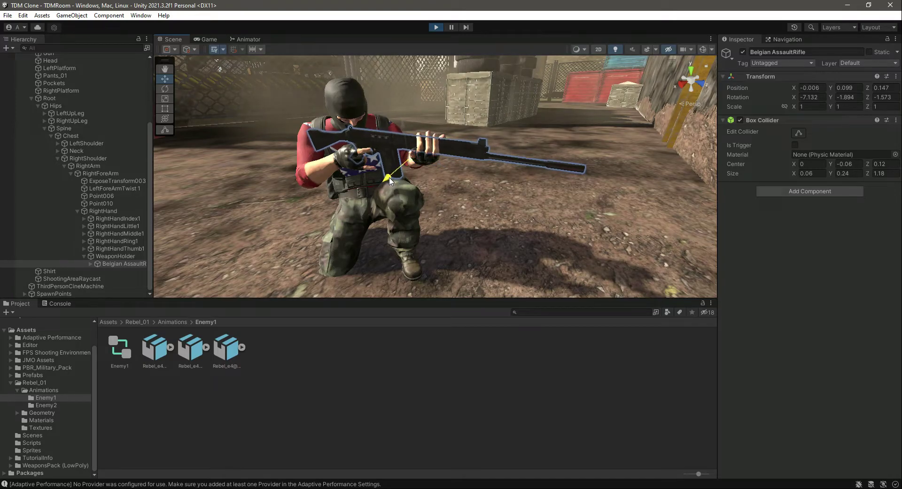
key(ctrl+s)
- Copy the Transform component of the Belgian AssaultRifle under WeaponHolder while the game is running
click(125, 255)
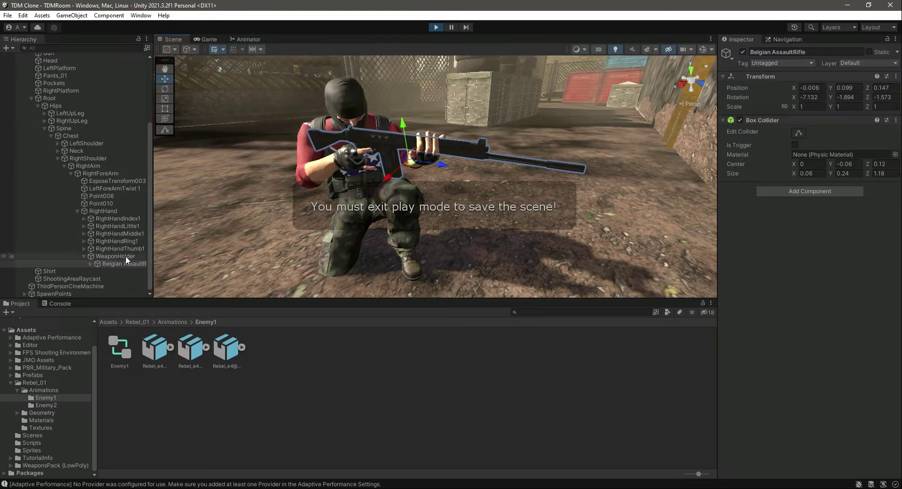
click(126, 262)
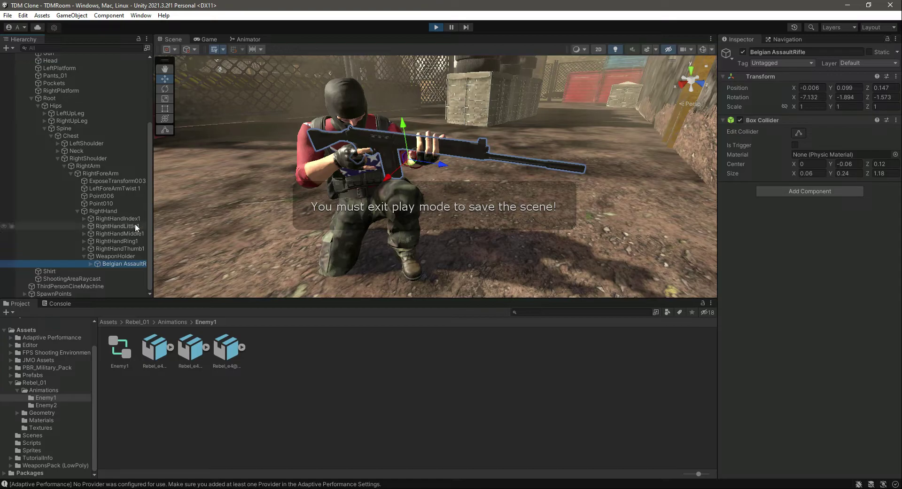
click(112, 258)
click(116, 263)
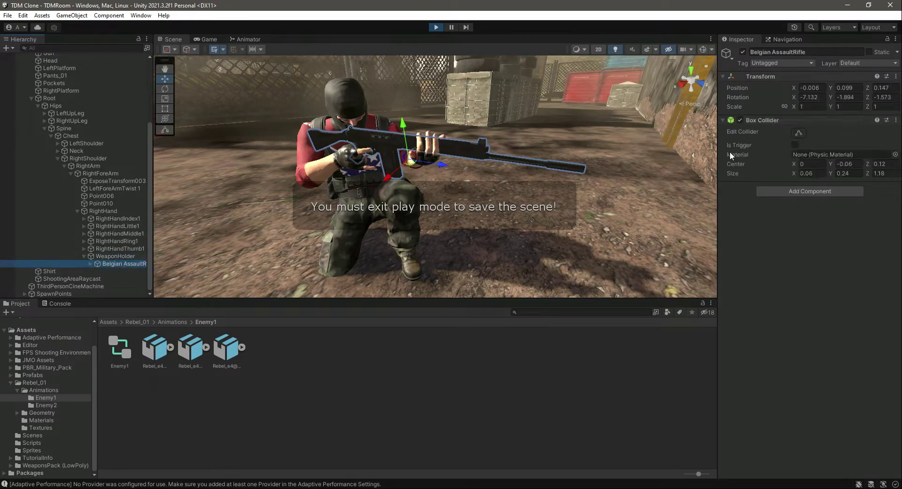
click(896, 76)
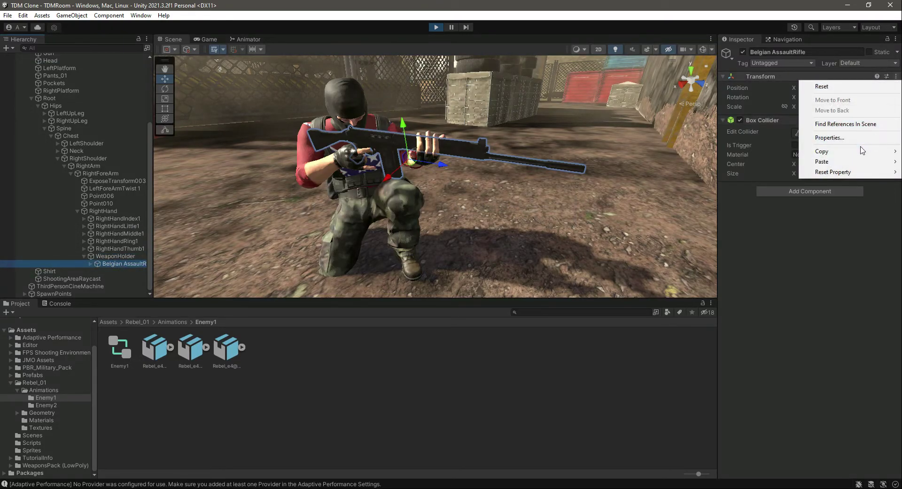
mouse_move(844, 155)
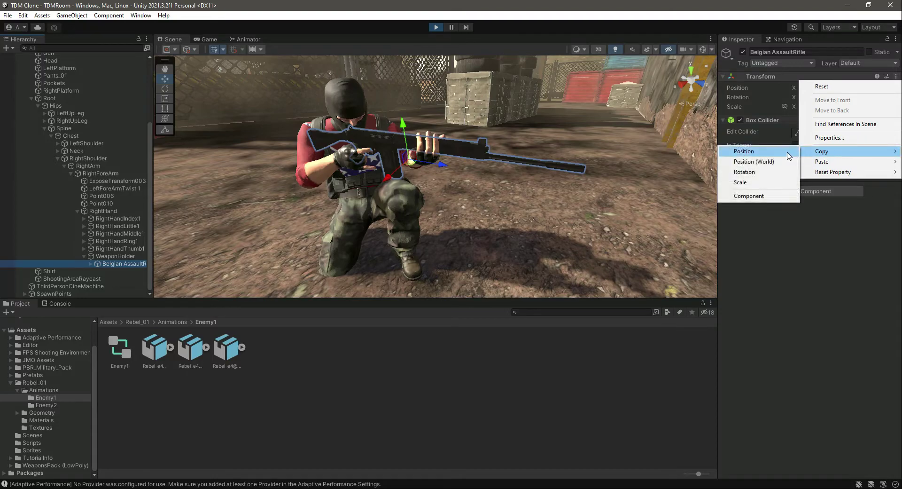
click(752, 196)
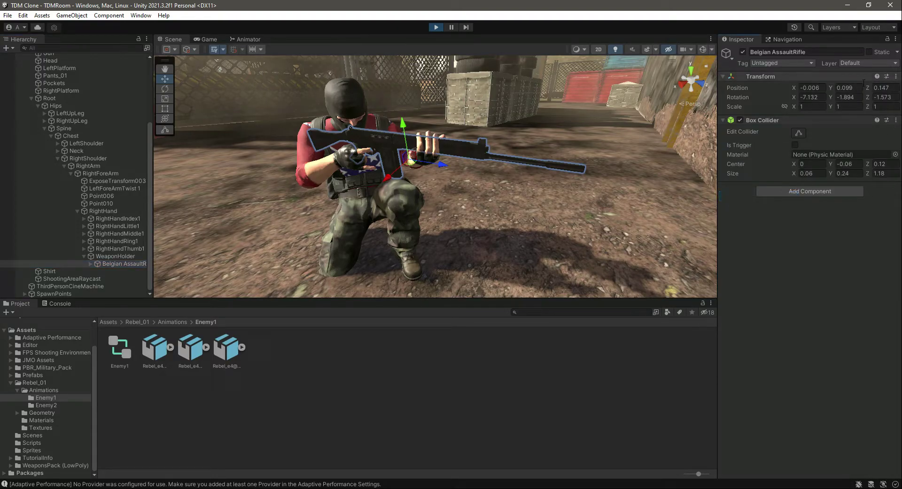
click(896, 76)
mouse_move(827, 151)
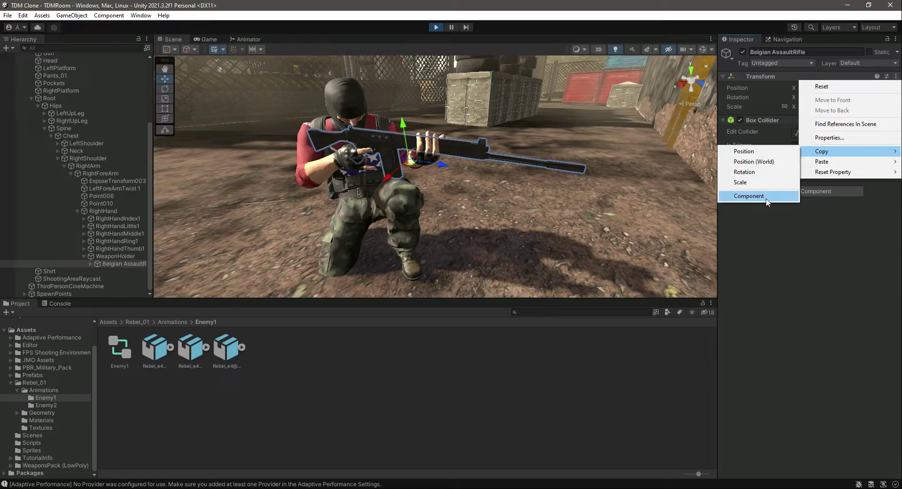
click(766, 199)
- Stop the running game and completely unpack the Belgian AssaultRifle prefab under WeaponHolder
click(438, 27)
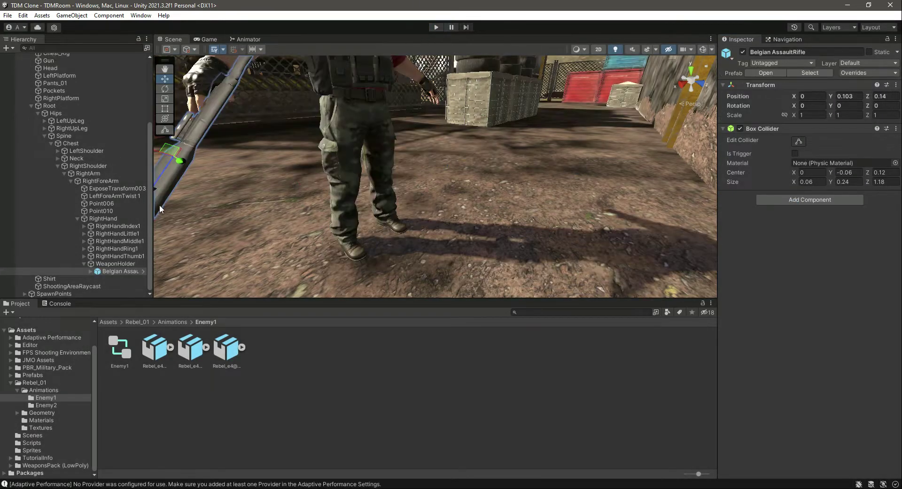
scroll(394, 205, up, 3)
scroll(394, 205, down, 5)
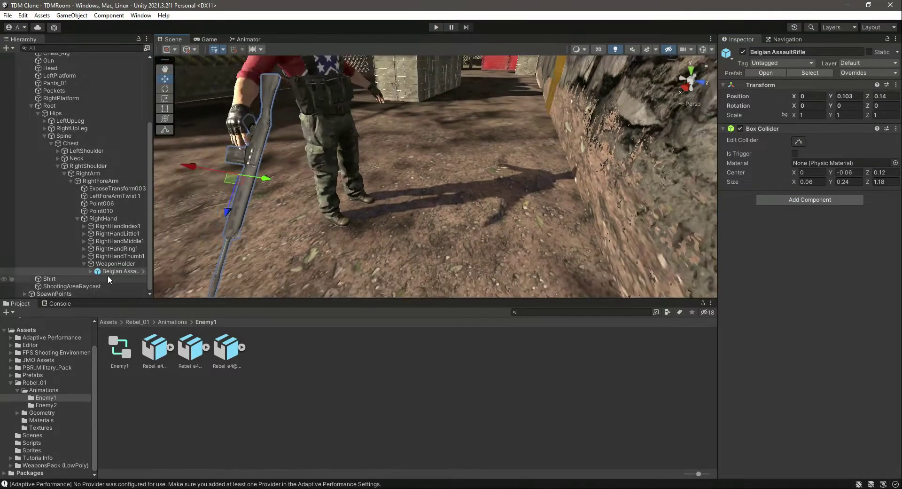
right_click(112, 273)
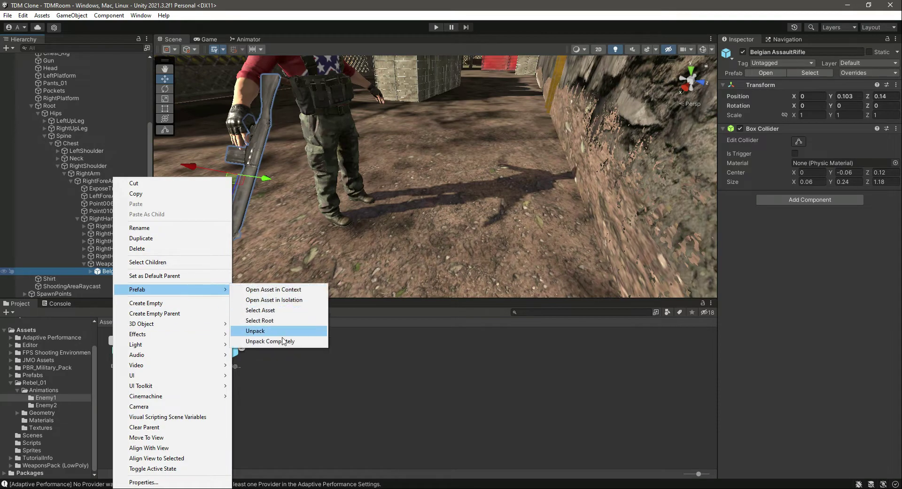
click(263, 342)
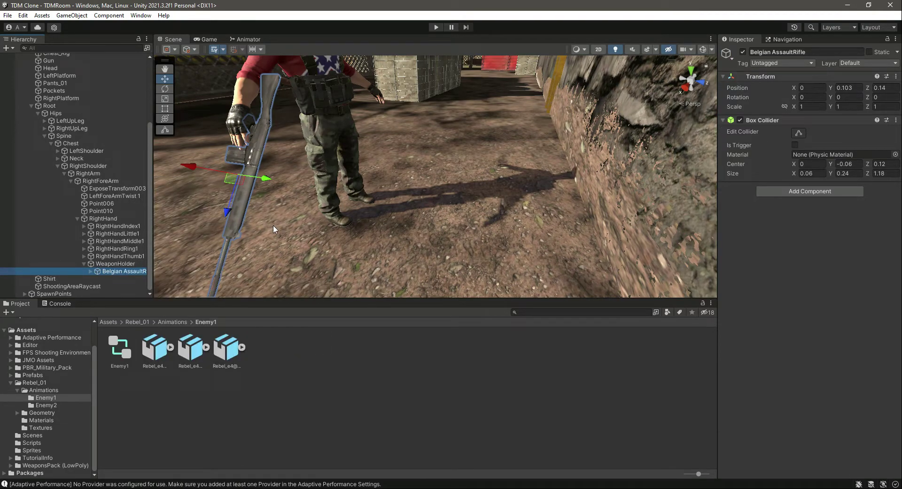
- Try removing the Box Collider from the Belgian AssaultRifle, and undo the removal
right_drag(272, 224, 717, 134)
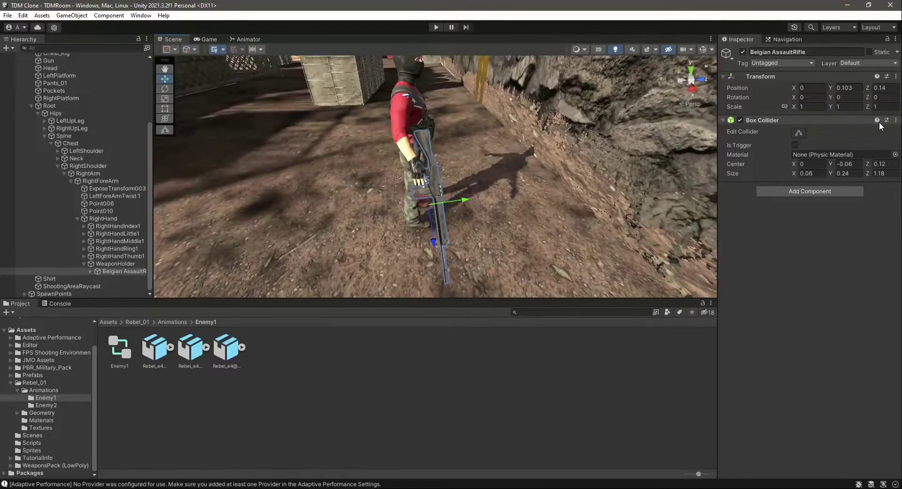
click(897, 121)
click(839, 164)
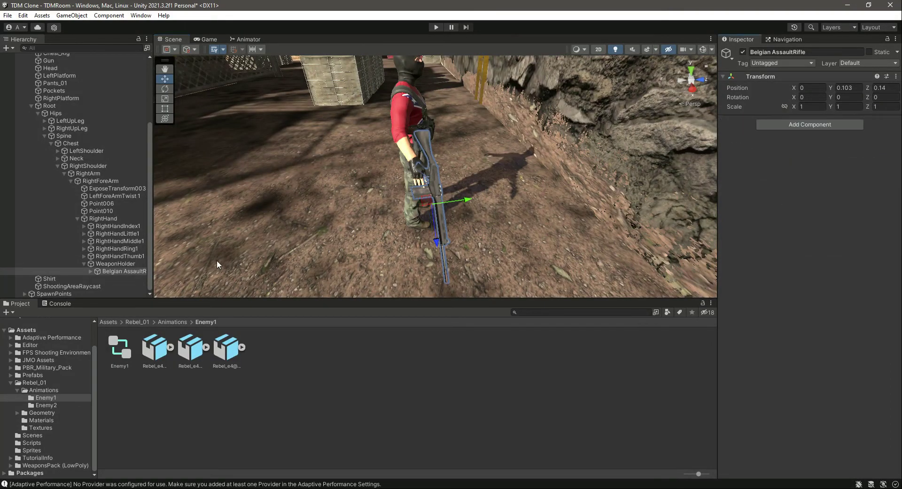
click(138, 272)
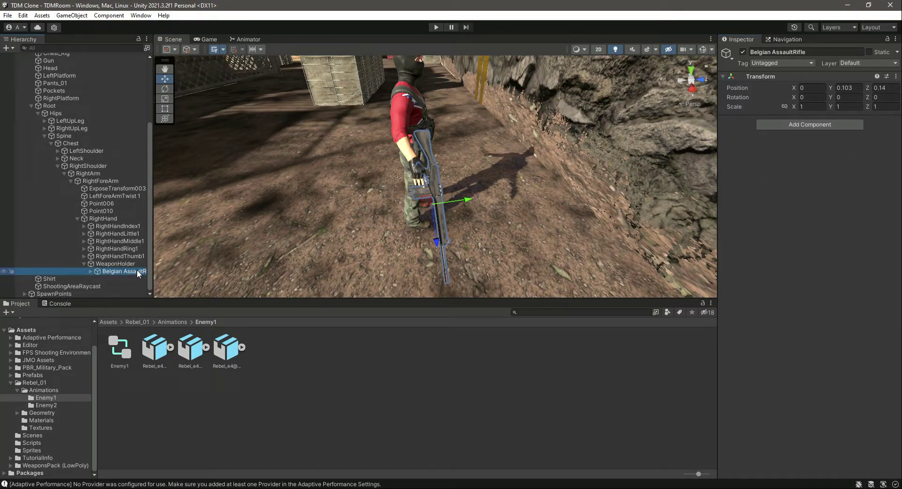
key(ctrl+z)
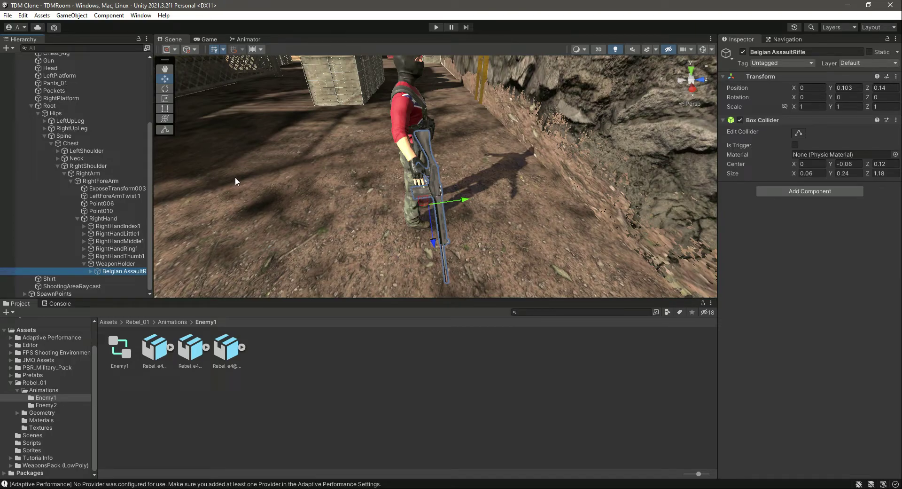
- Open the Fire Rifle clip from the Enemy1 animator, enable Loop Time for it and apply the import settings
click(244, 39)
double_click(584, 118)
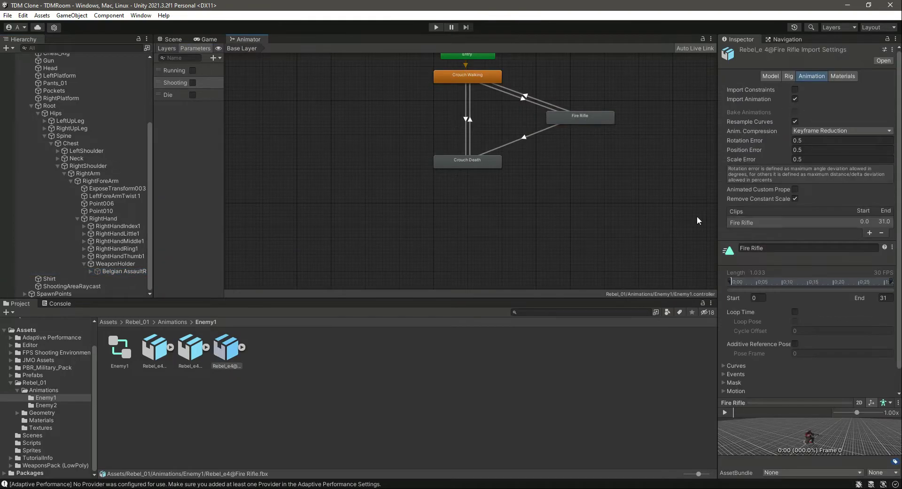
scroll(799, 306, down, 1)
double_click(574, 115)
click(794, 312)
scroll(823, 317, down, 1)
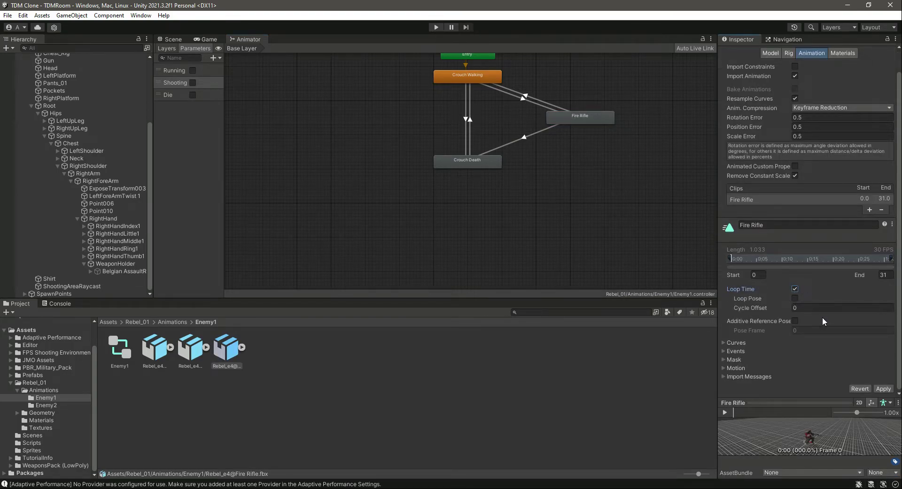
click(882, 389)
- Try to paste the copied transform onto the Belgian AssaultRifle in the scene
click(173, 39)
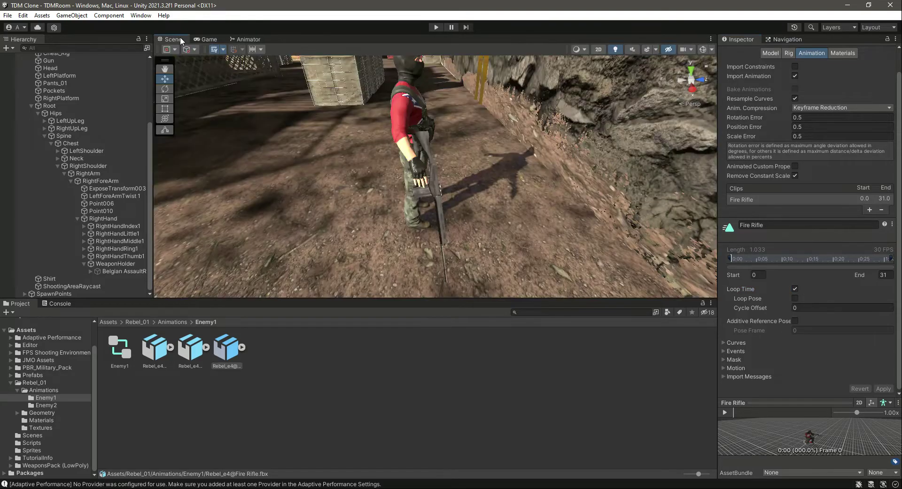
click(117, 269)
click(895, 78)
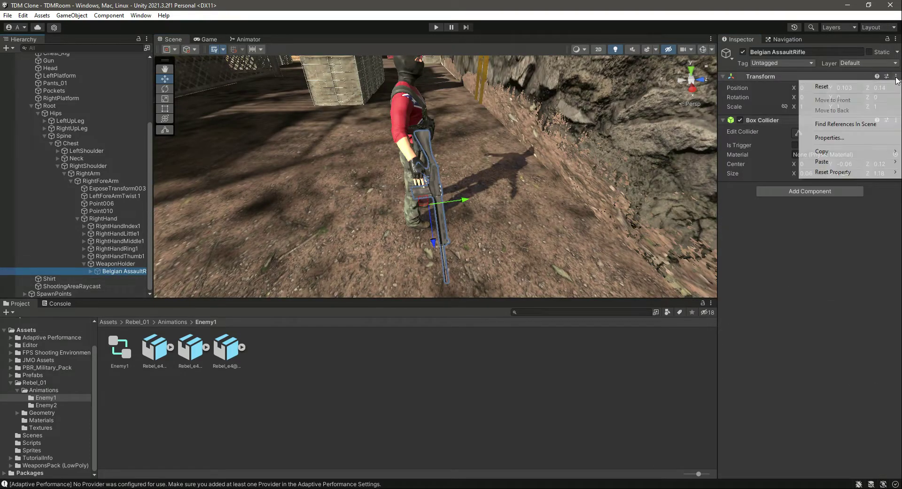
mouse_move(818, 173)
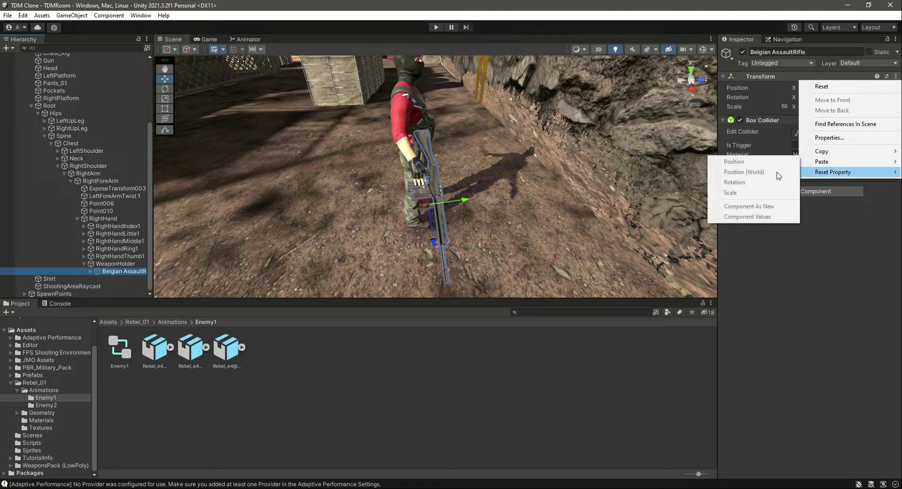
click(796, 265)
click(896, 76)
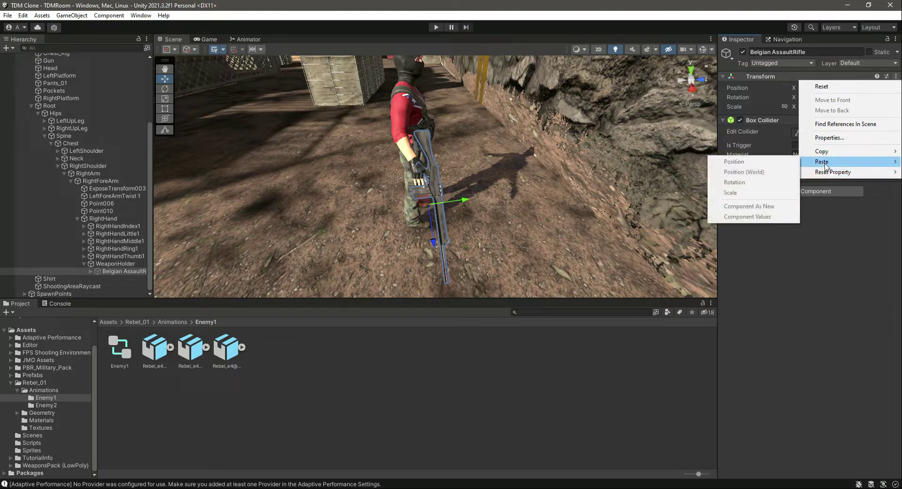
click(785, 269)
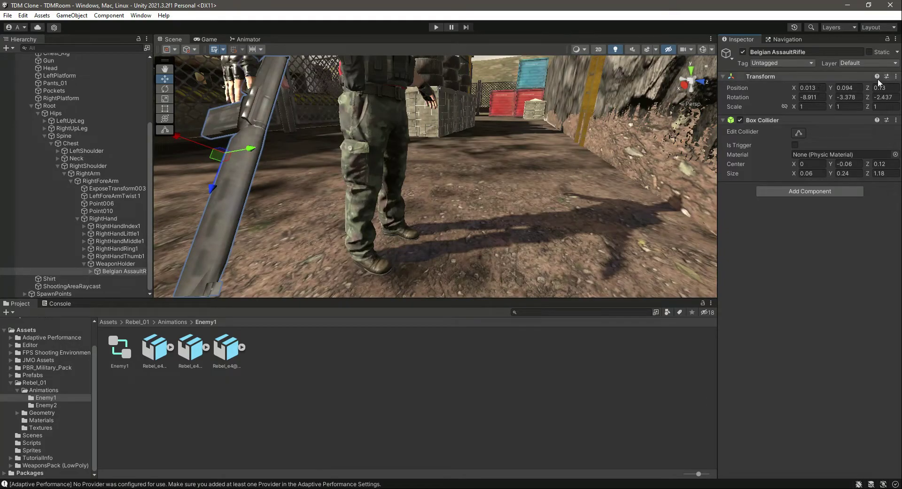
- Paste the copied Transform component values onto the Belgian AssaultRifle under WeaponHolder
click(895, 76)
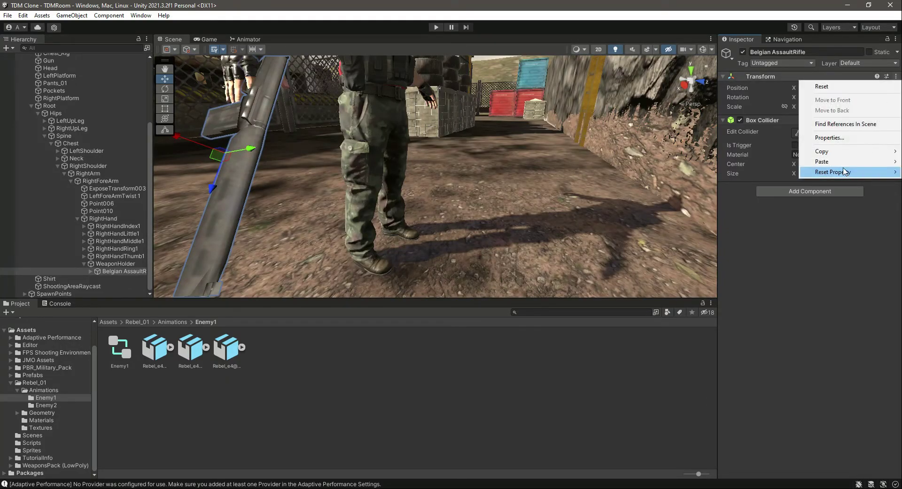
mouse_move(838, 162)
click(778, 217)
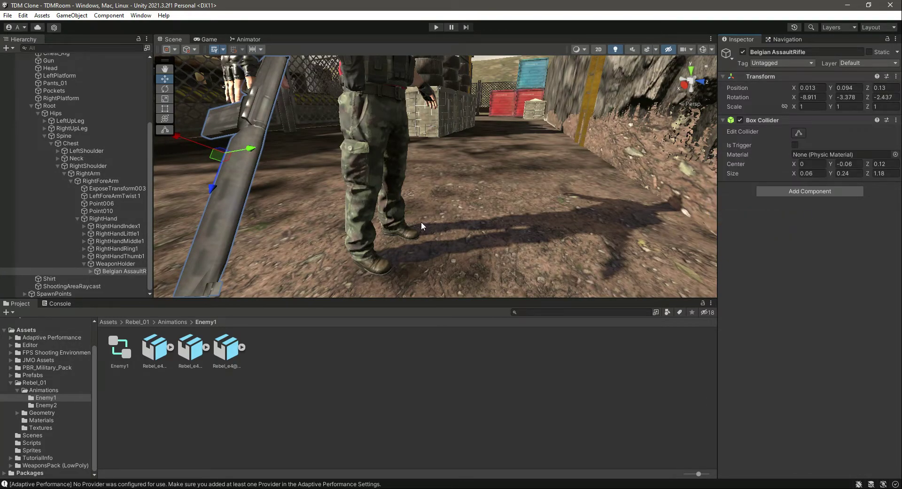
right_drag(422, 223, 464, 181)
key(s)
key(a)
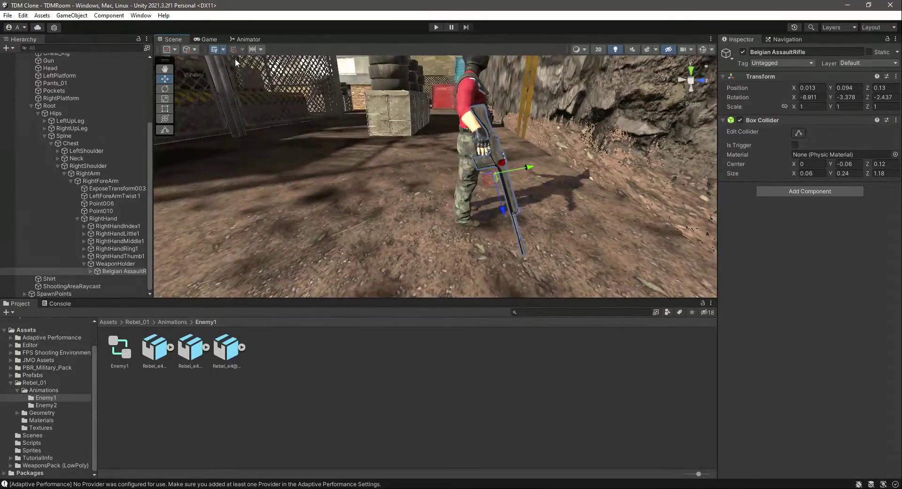
- Clear the Console messages, return to the project files and reselect the Belgian AssaultRifle
click(227, 349)
click(57, 303)
click(19, 304)
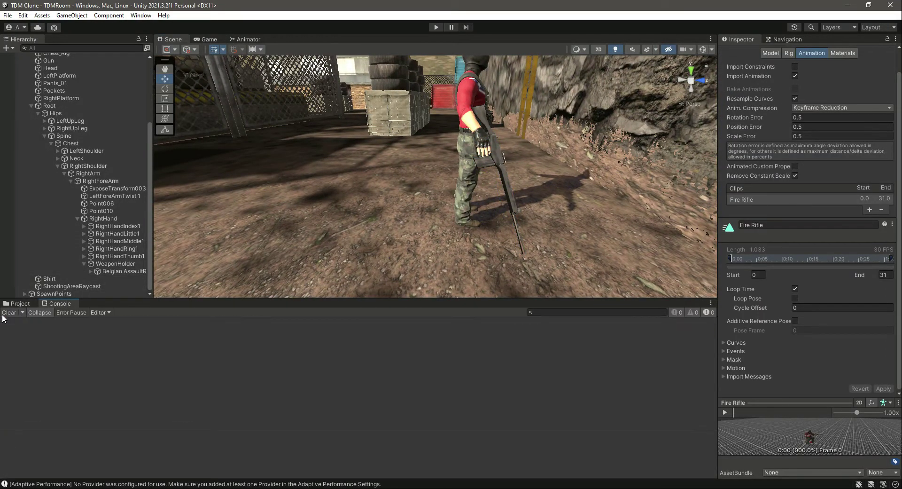
click(115, 272)
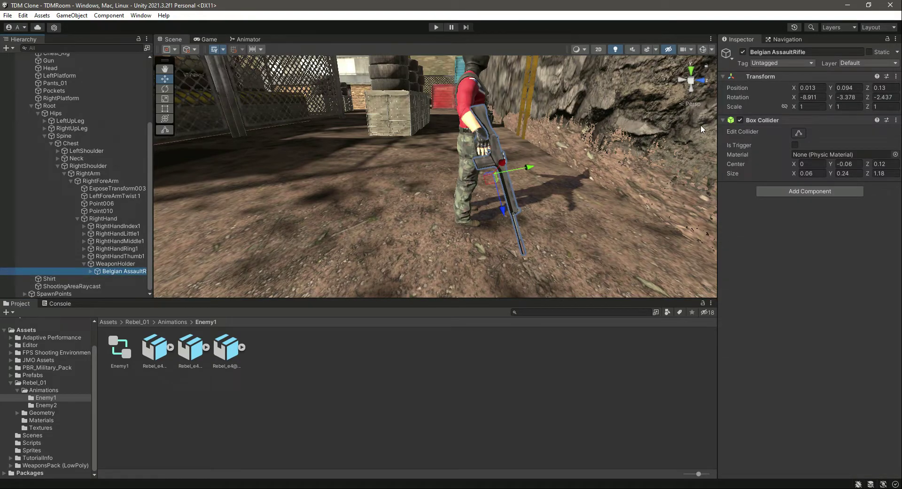
- Collapse the Enemy1 hierarchy and enable the Enemy script on Enemy1
drag(150, 227, 151, 158)
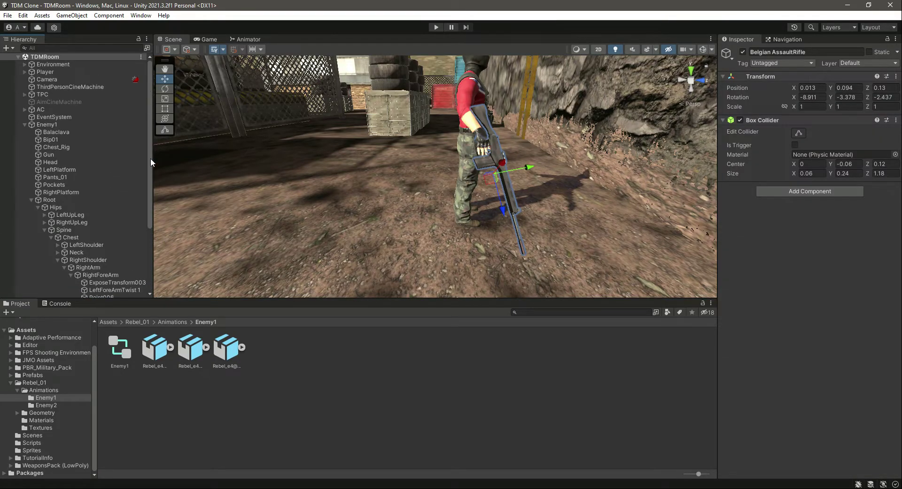
click(31, 200)
click(25, 124)
click(43, 125)
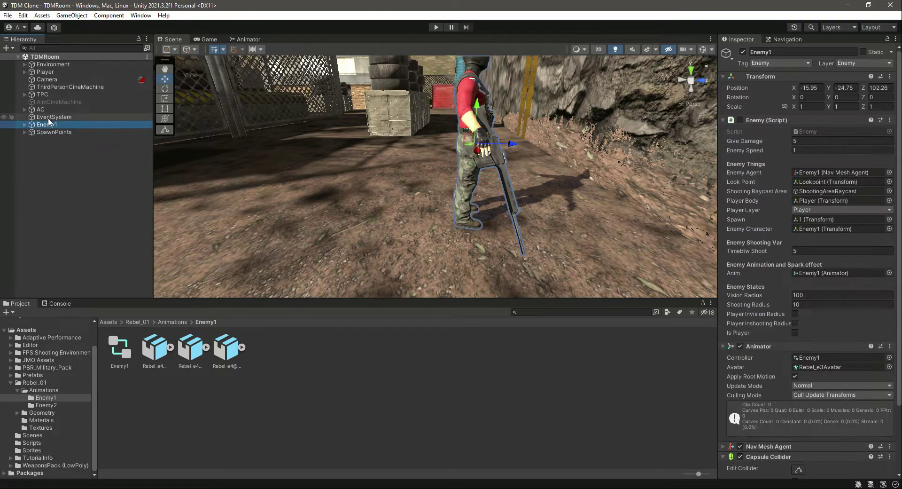
click(48, 117)
click(52, 124)
click(741, 120)
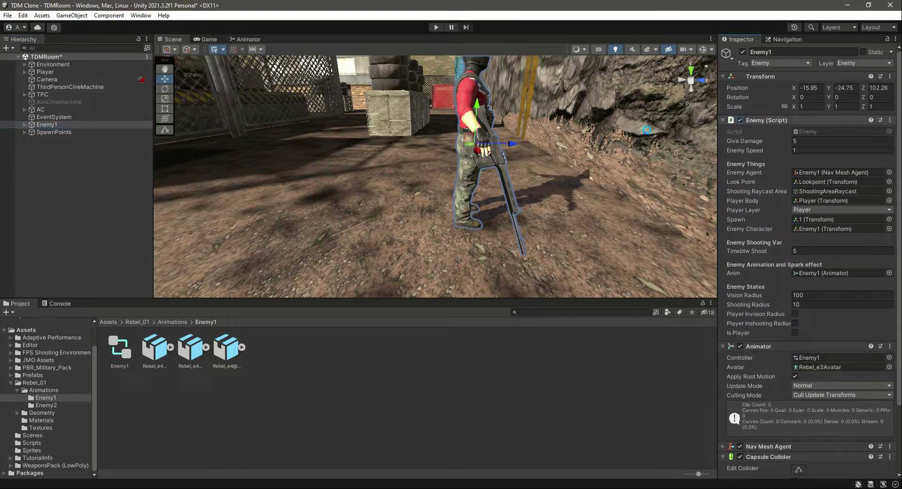
- Run the game and move the player through the level to Enemy1 to check how it holds the rifle while walking and shooting
click(440, 26)
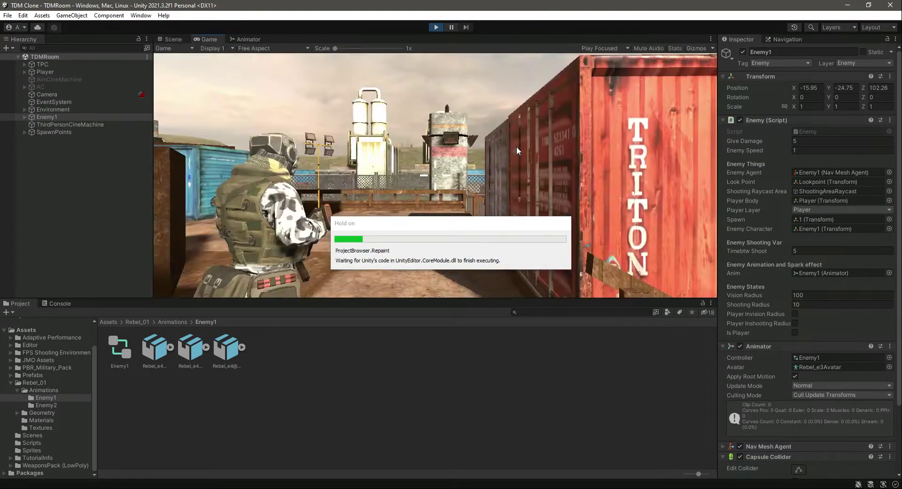
key(w)
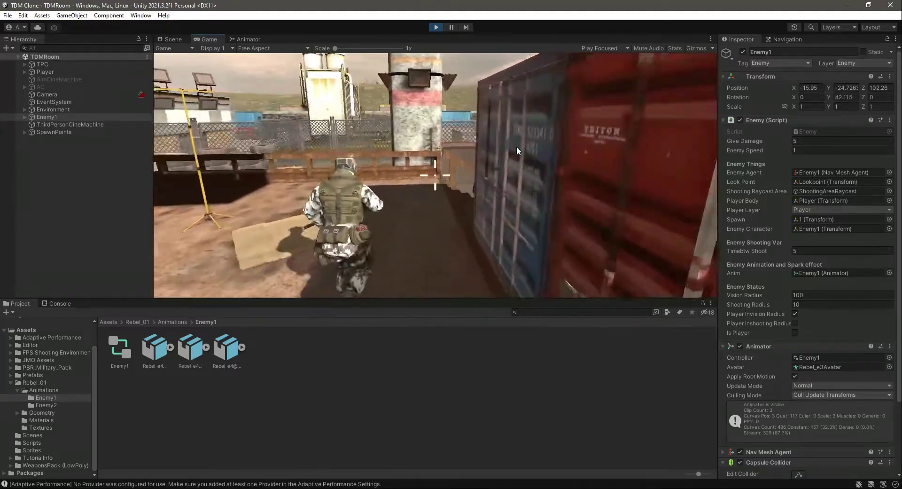
key(w)
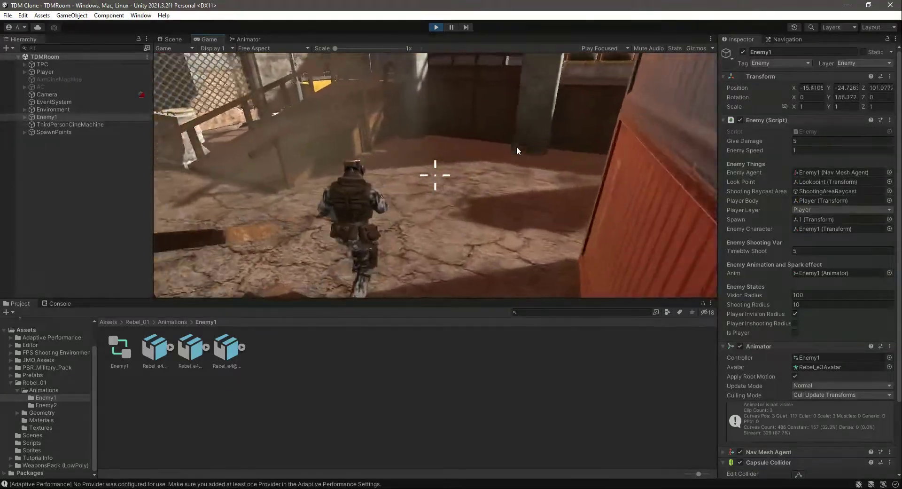
key(w)
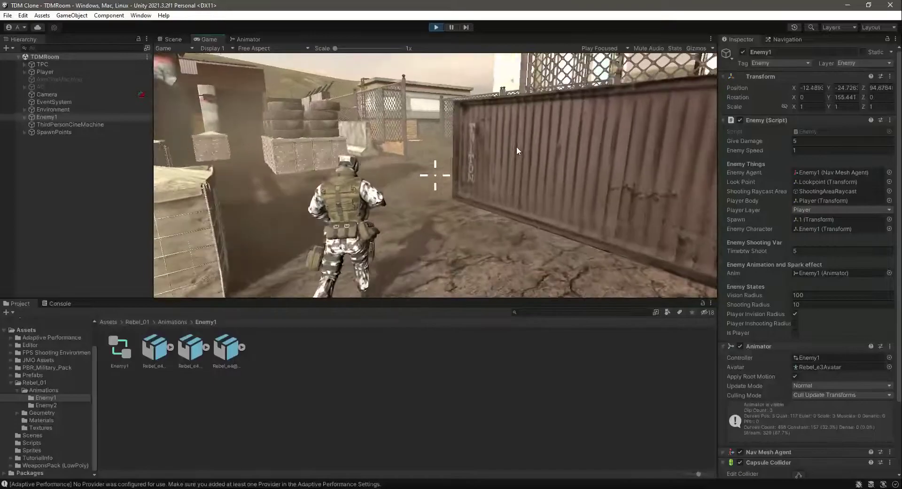
key(w)
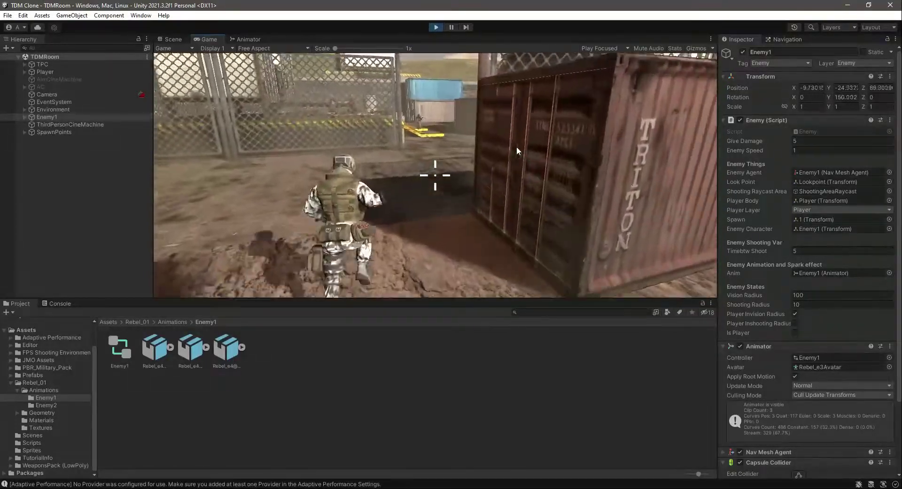
key(w)
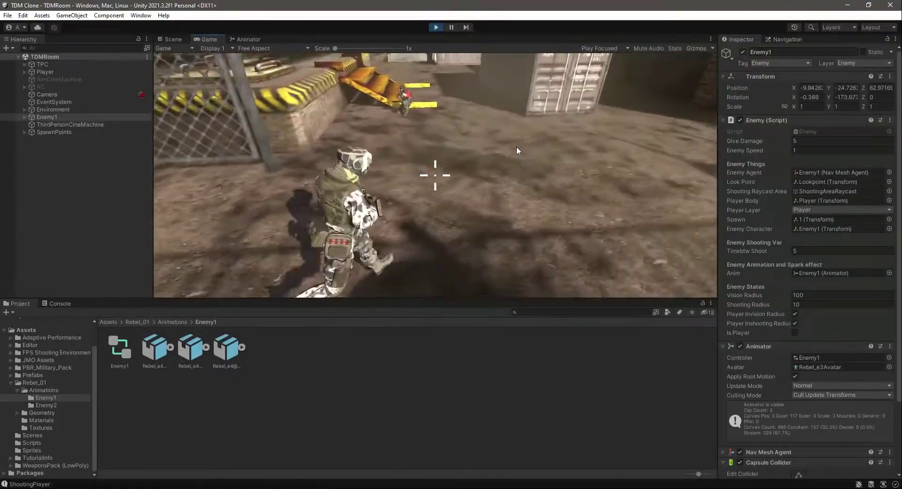
key(w)
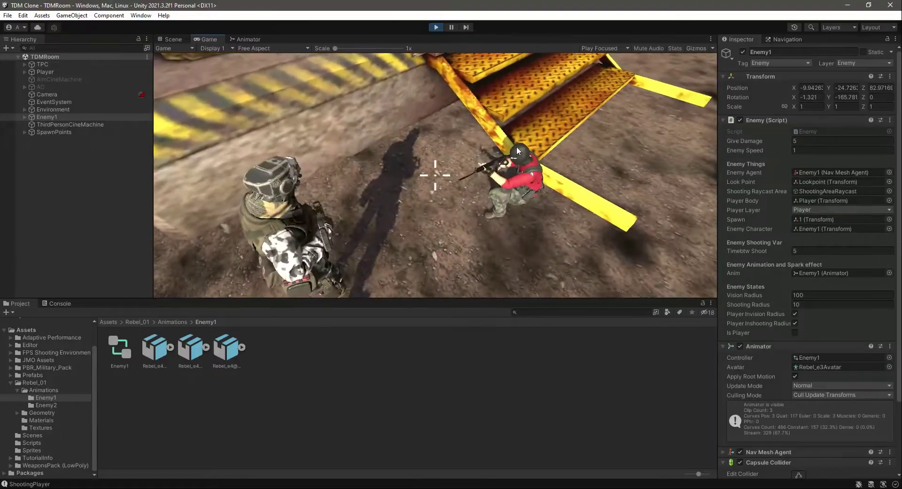
key(w)
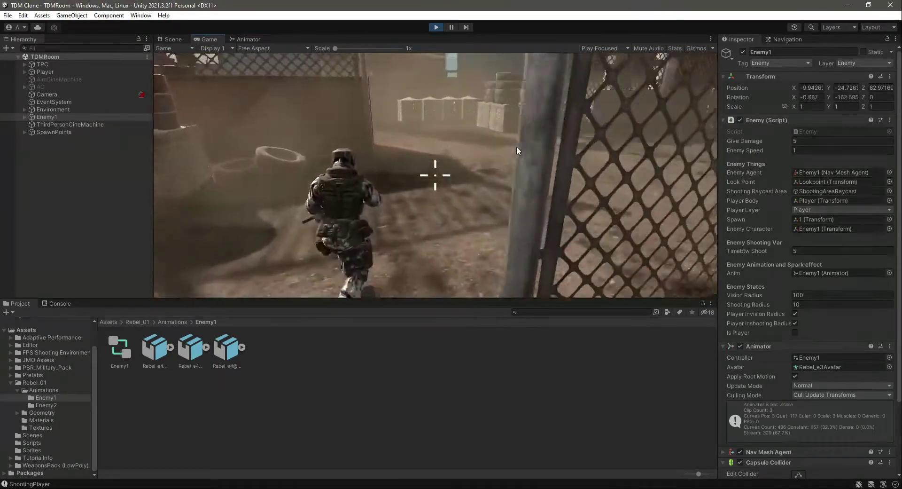
key(w)
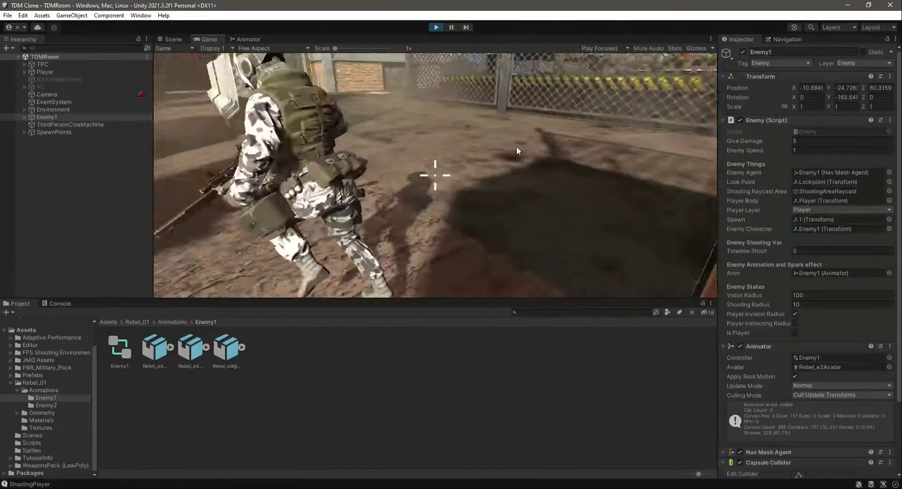
- Aim at Enemy1 and shoot it to test its death, and keep moving the player through the level
right_click(517, 147)
click(436, 175)
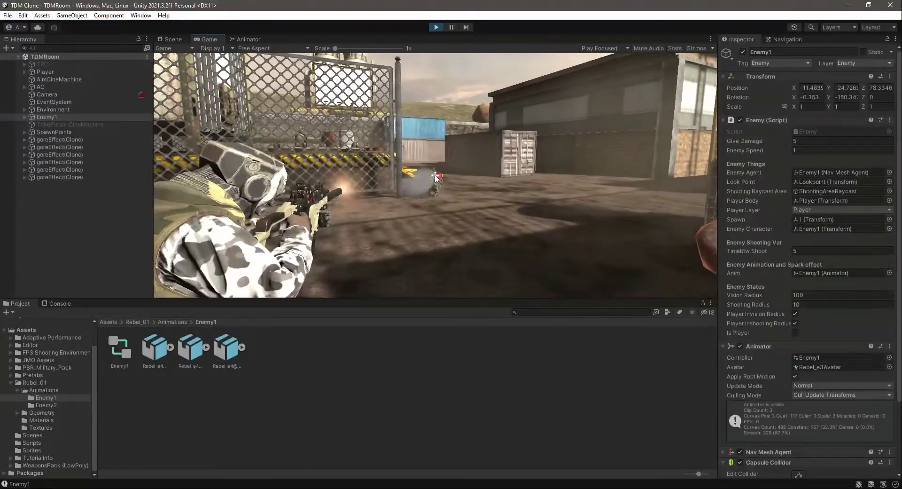
key(w)
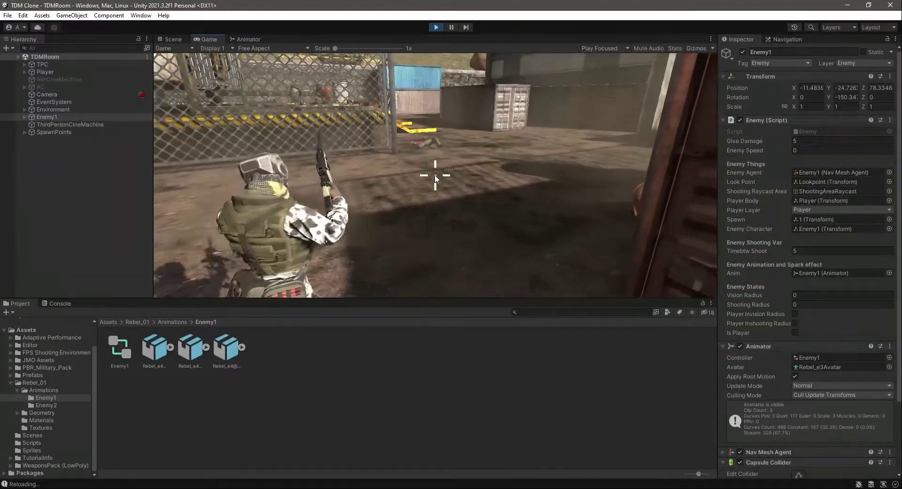
key(w)
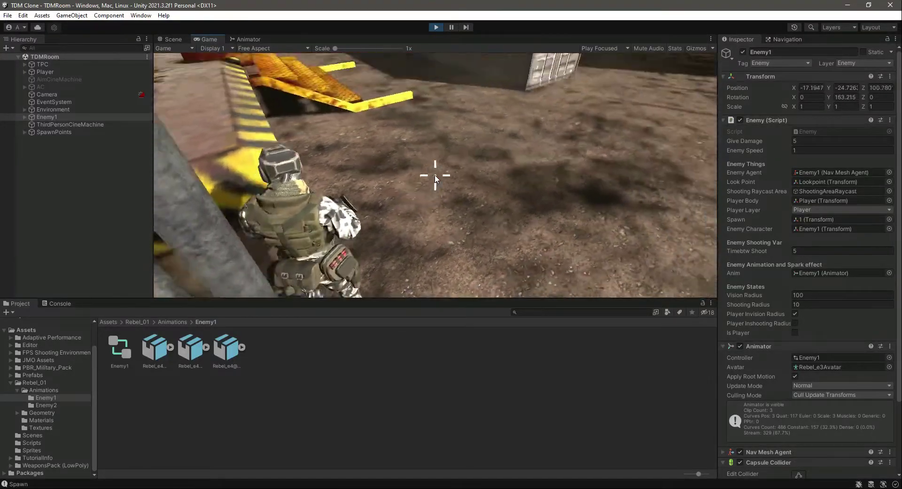
- Move the player to the respawned Enemy1, aim and shoot it to test its death again, and stop the game
key(w)
key(w)
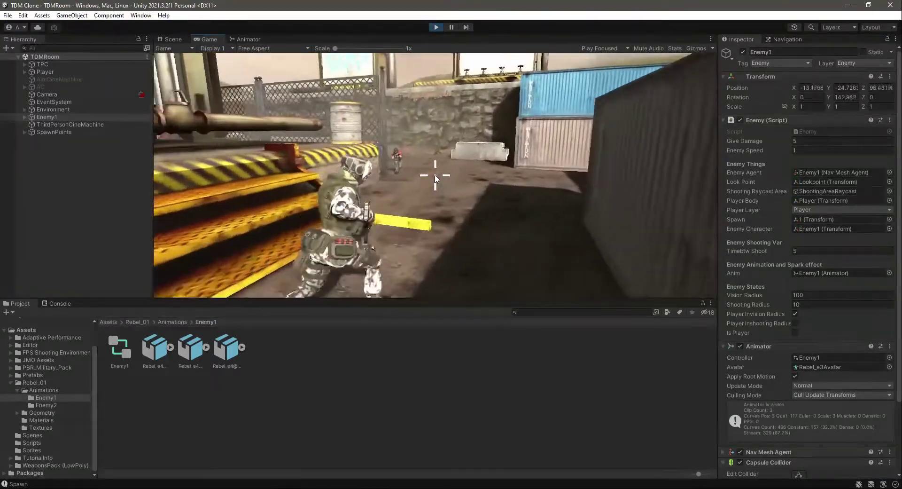
right_click(435, 179)
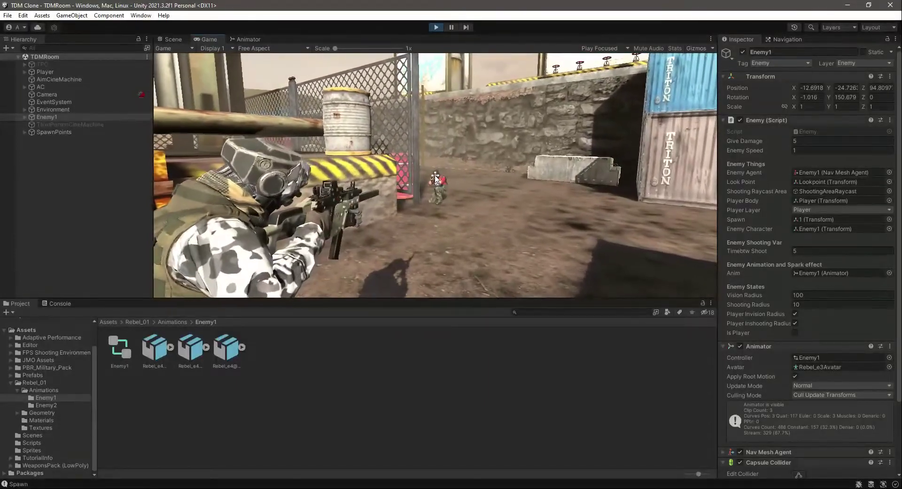
click(435, 179)
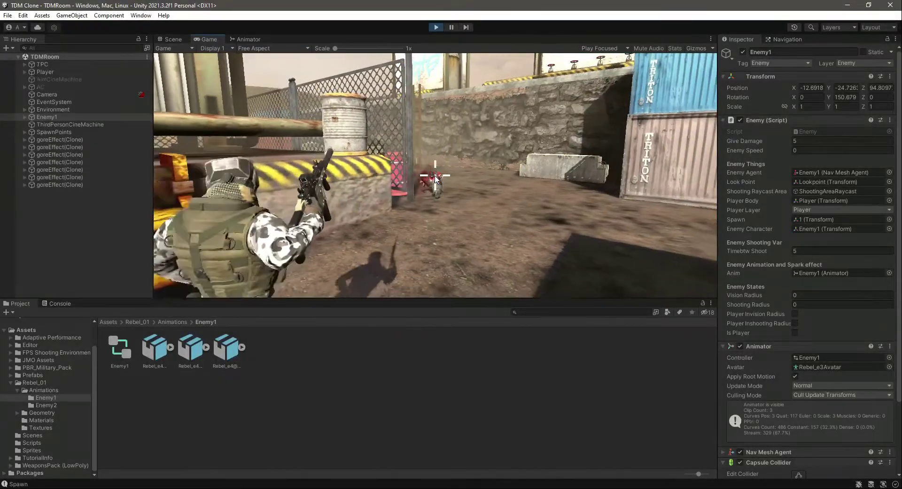
click(437, 27)
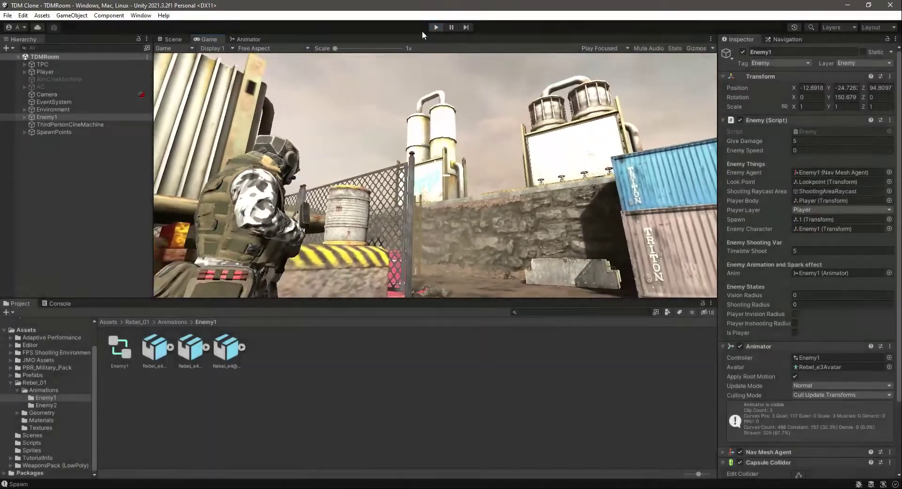
- Expand the Enemy1 hierarchy down to WeaponHolder in the right hand and select the Belgian AssaultRifle
click(43, 124)
click(25, 124)
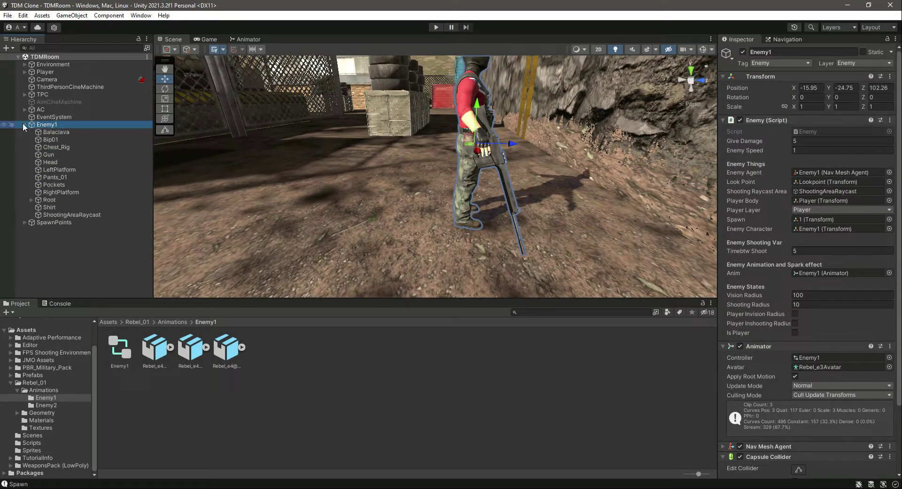
click(31, 199)
scroll(102, 230, down, 5)
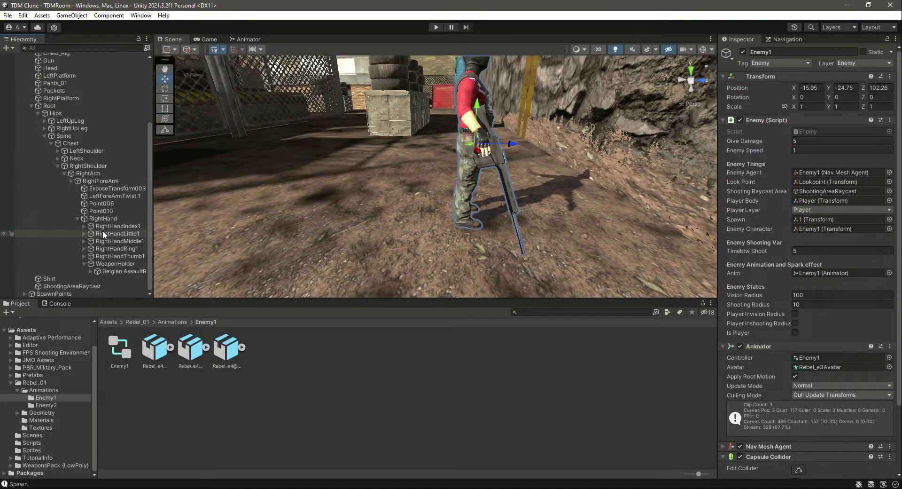
click(118, 271)
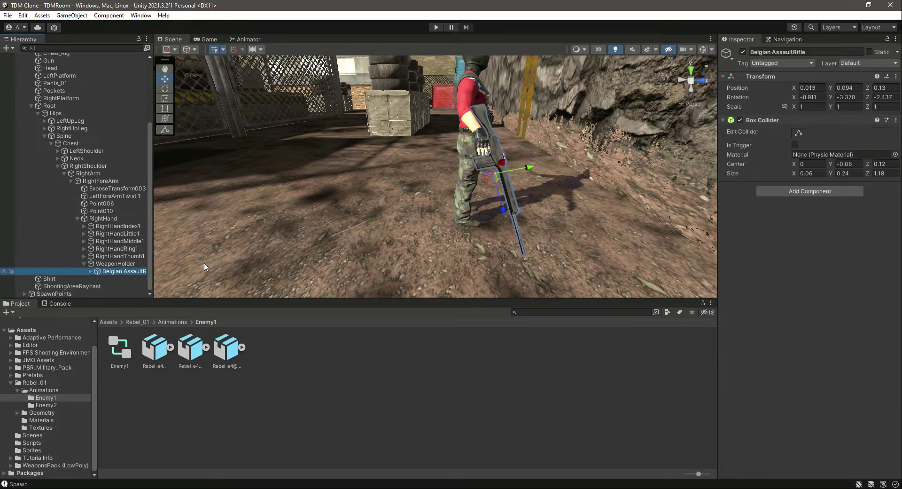
- Try scaling the Belgian AssaultRifle to 2 on the X, Y and Z axes, and undo the change
click(812, 107)
text(2)
key(Tab)
text(2)
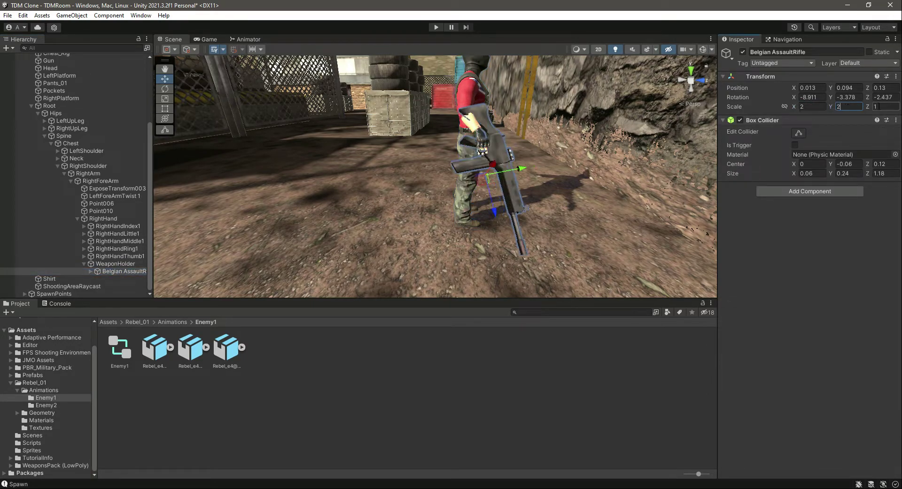
key(Tab)
text(2)
key(ctrl+z)
key(ctrl+z)
key(ctrl+z)
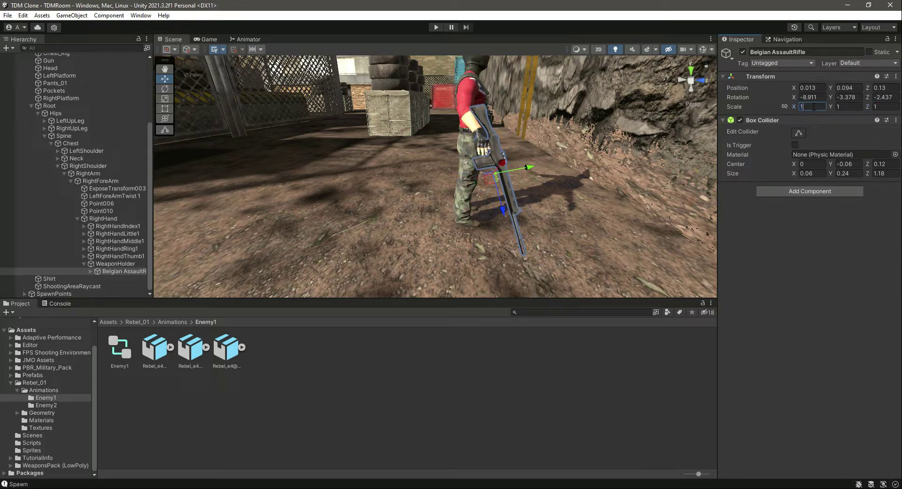
- Try a scale of 1.5 on the Belgian AssaultRifle, undo it, and set the scale to 1.1 on all three axes
click(814, 106)
text(1.5.5)
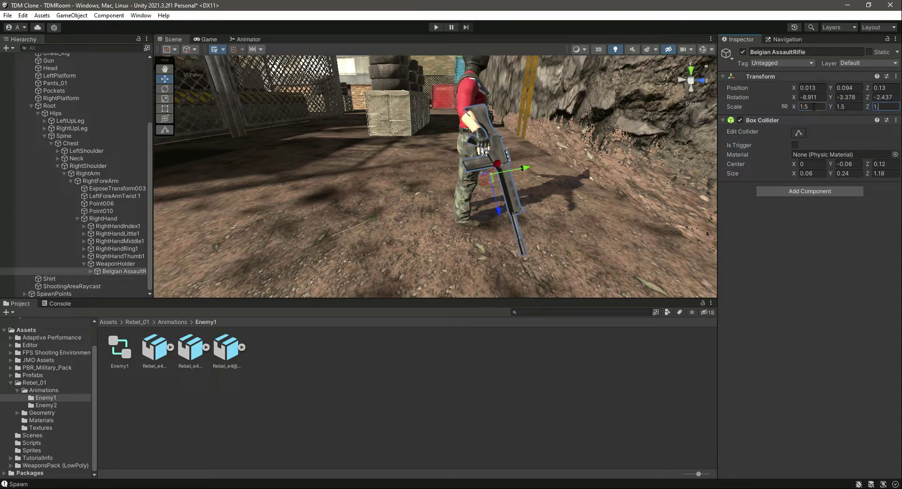
text(.5)
key(ctrl+z)
key(ctrl+z)
key(ctrl+z)
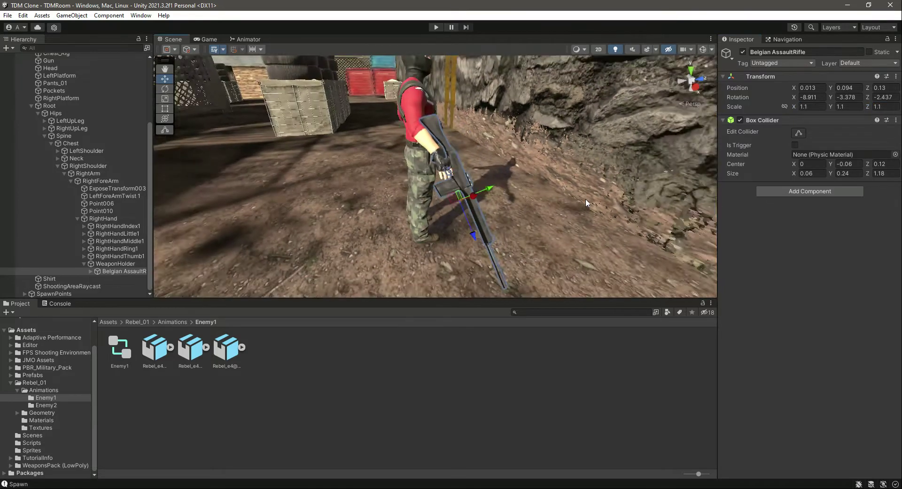
- Run the game, move the player to Enemy1 to check the resized rifle while it shoots, and stop the game
click(436, 28)
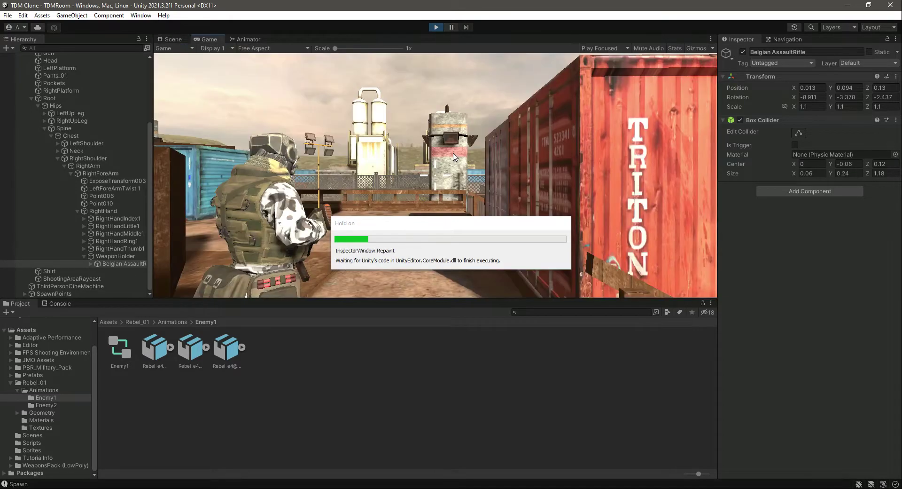
key(w)
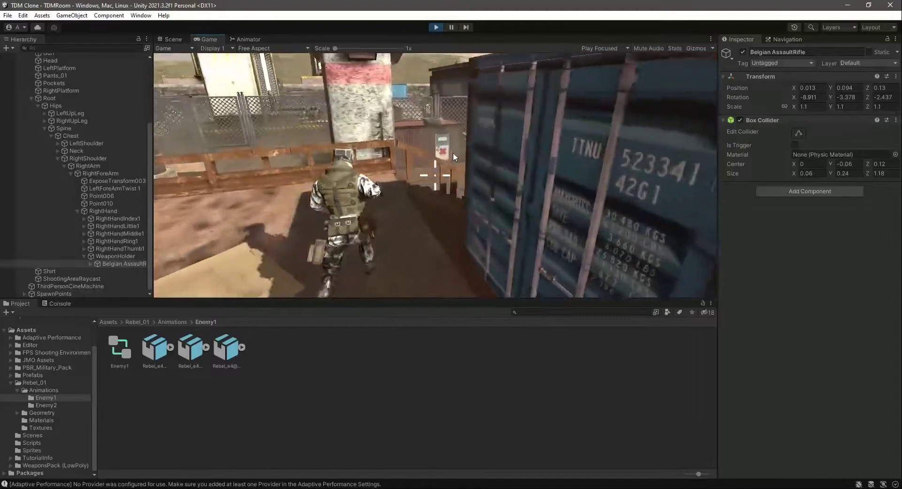
key(w)
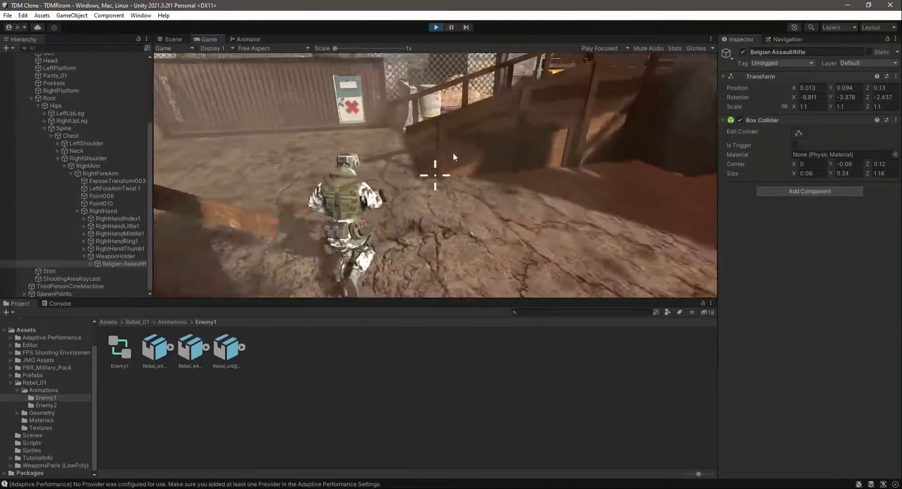
key(w)
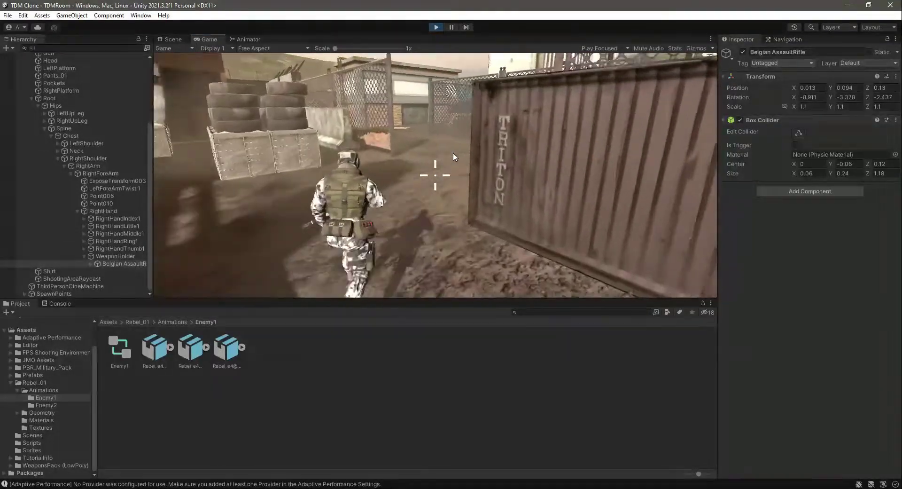
key(w)
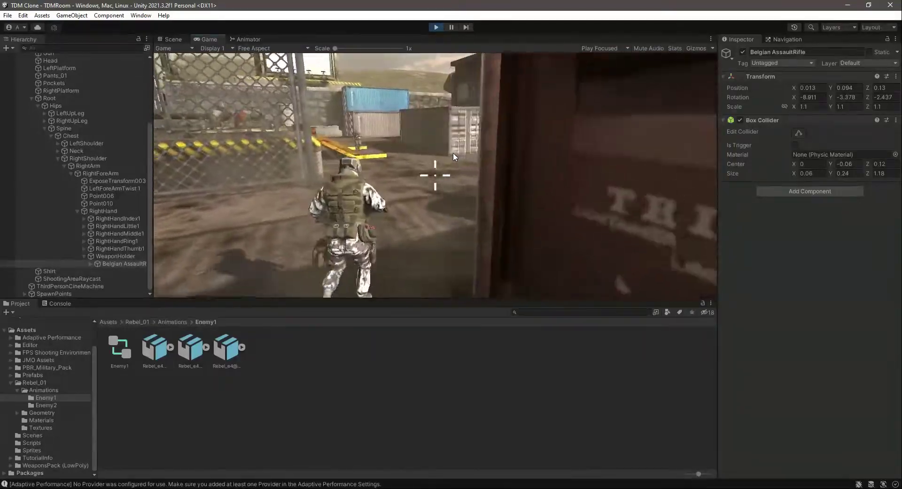
key(w)
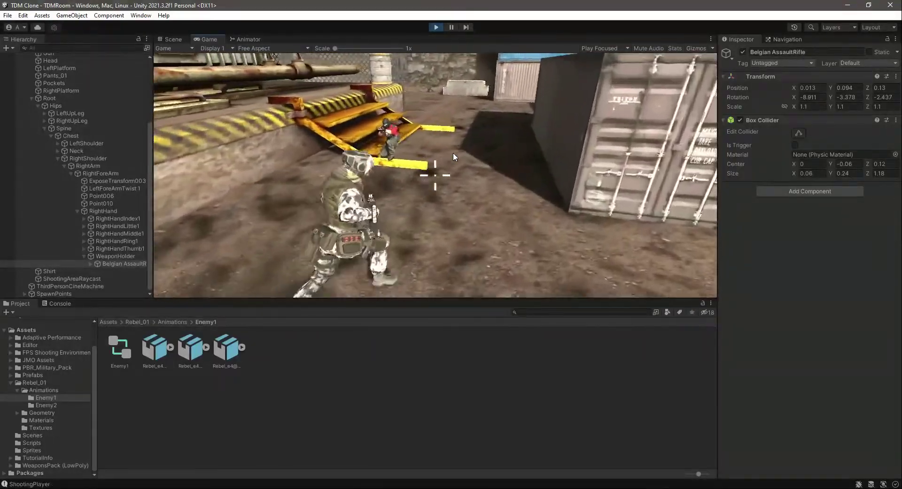
key(w)
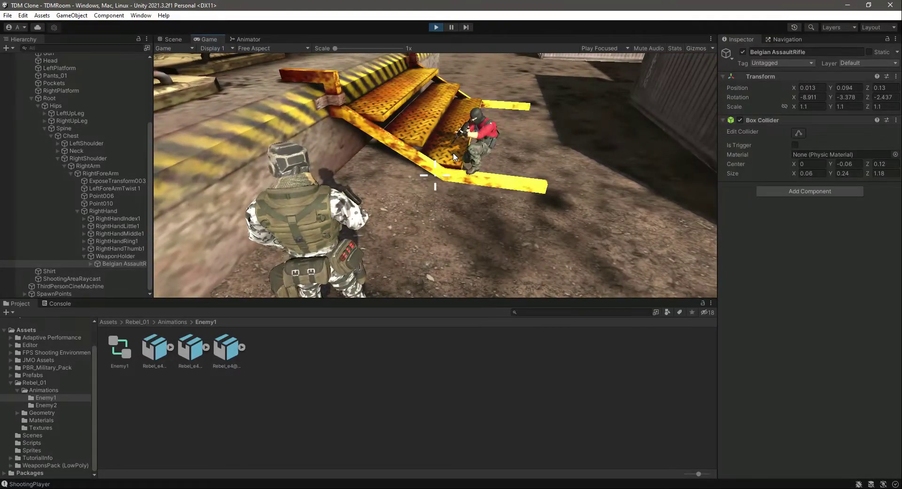
key(w)
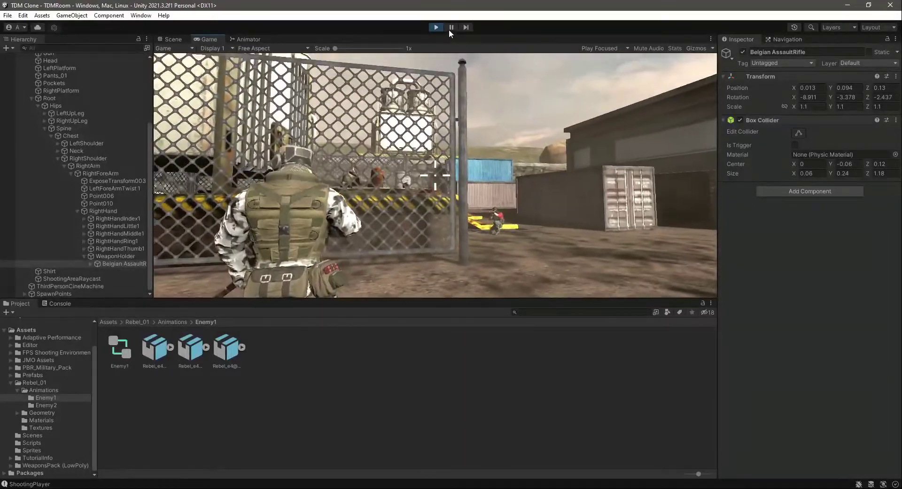
click(438, 28)
key(ctrl+p)
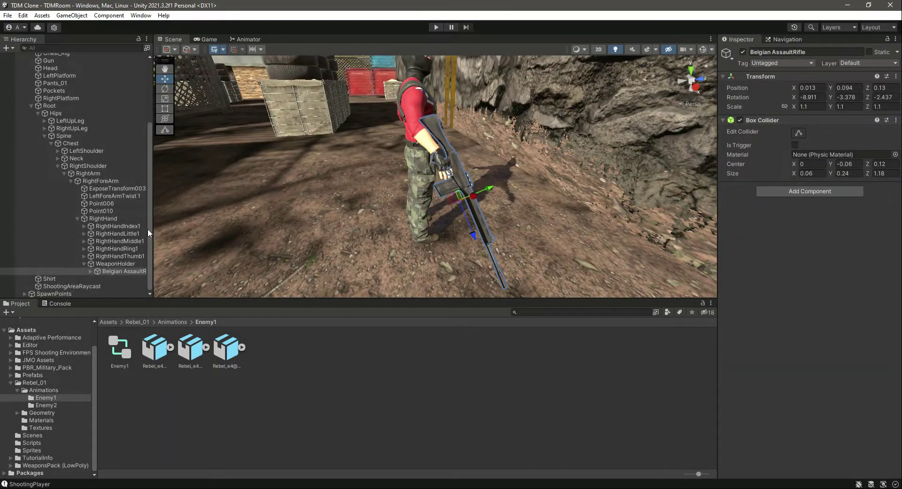
- Collapse the Spine, Root and Enemy1 hierarchies and select Enemy1
click(44, 135)
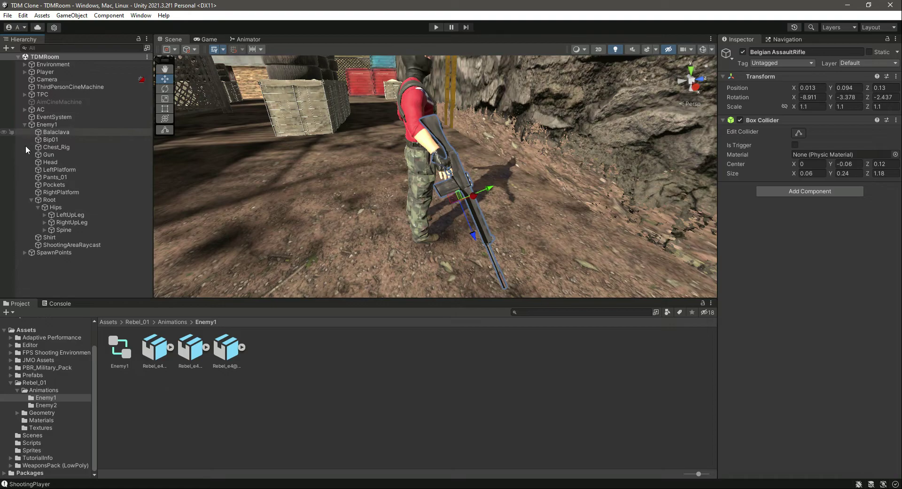
click(31, 200)
click(24, 125)
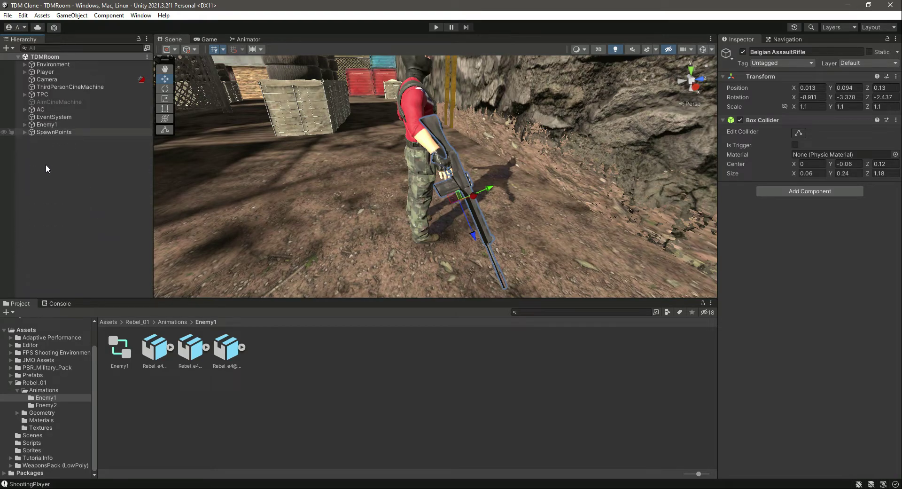
click(47, 124)
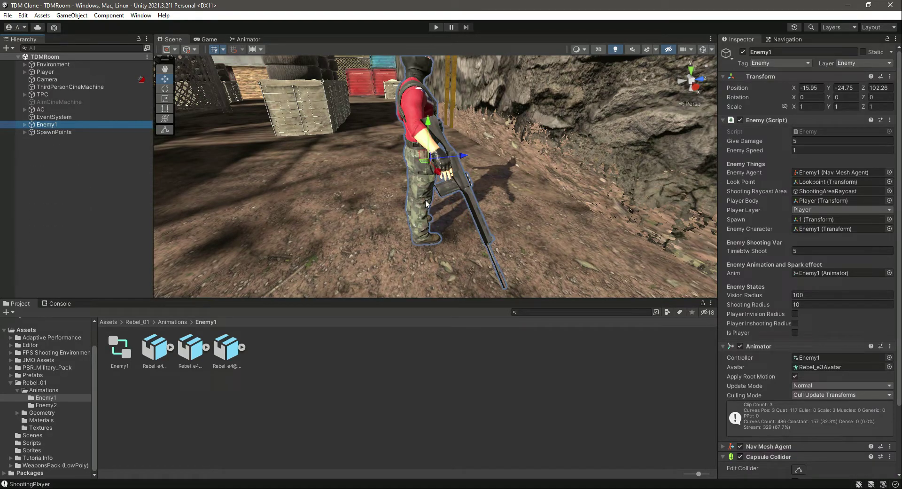